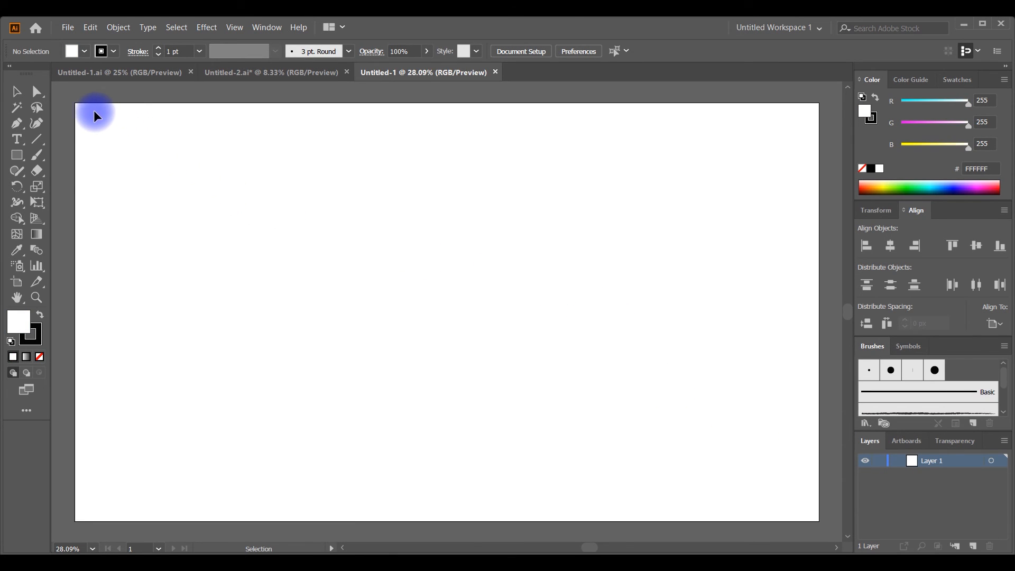
# - Create a rectangle 2560 px wide and 423 px high with the Rectangle tool
pyautogui.click(22, 160)
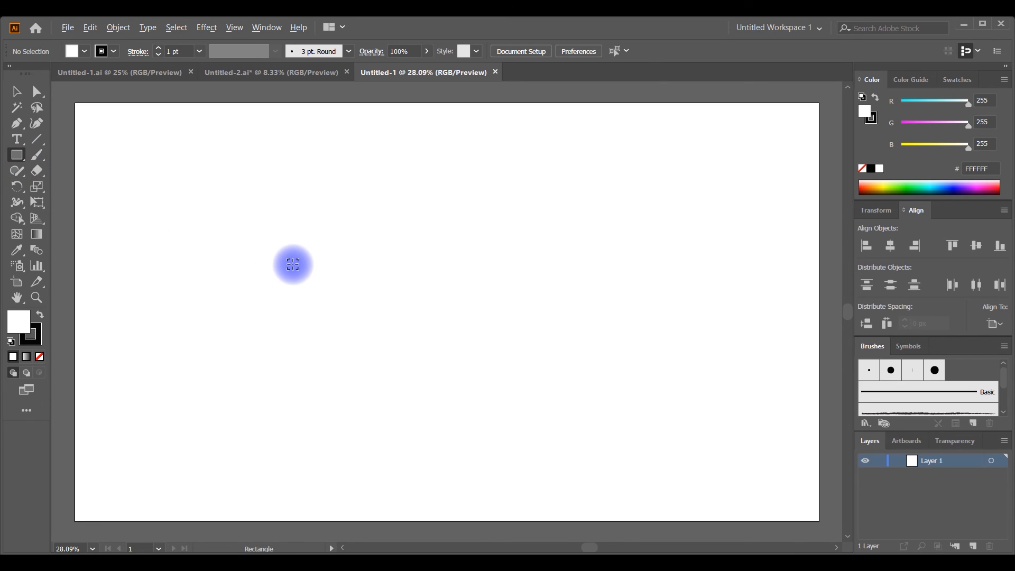
pyautogui.keyDown('alt'); pyautogui.click(295, 266); pyautogui.keyUp('alt')
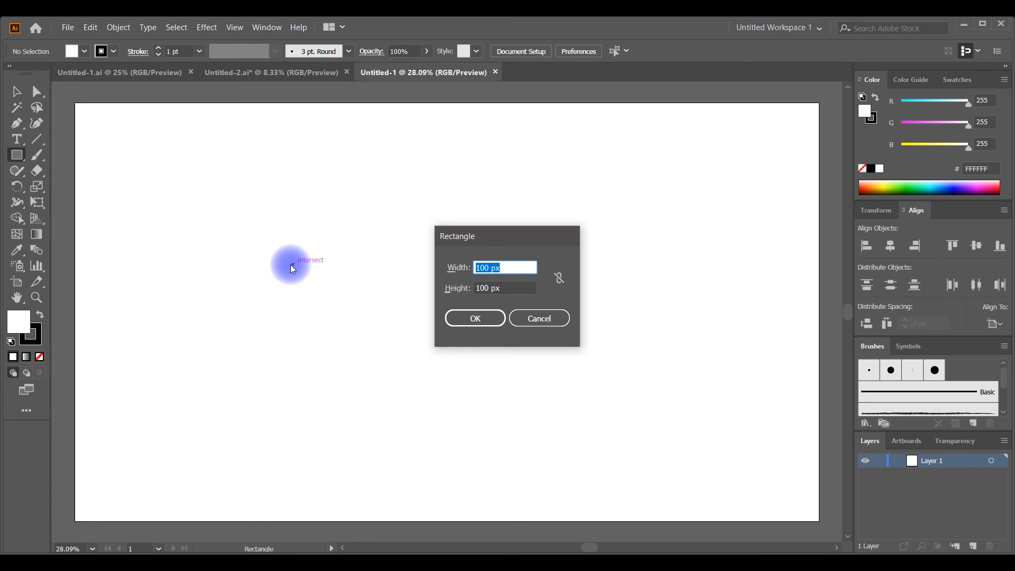
pyautogui.write('2560')
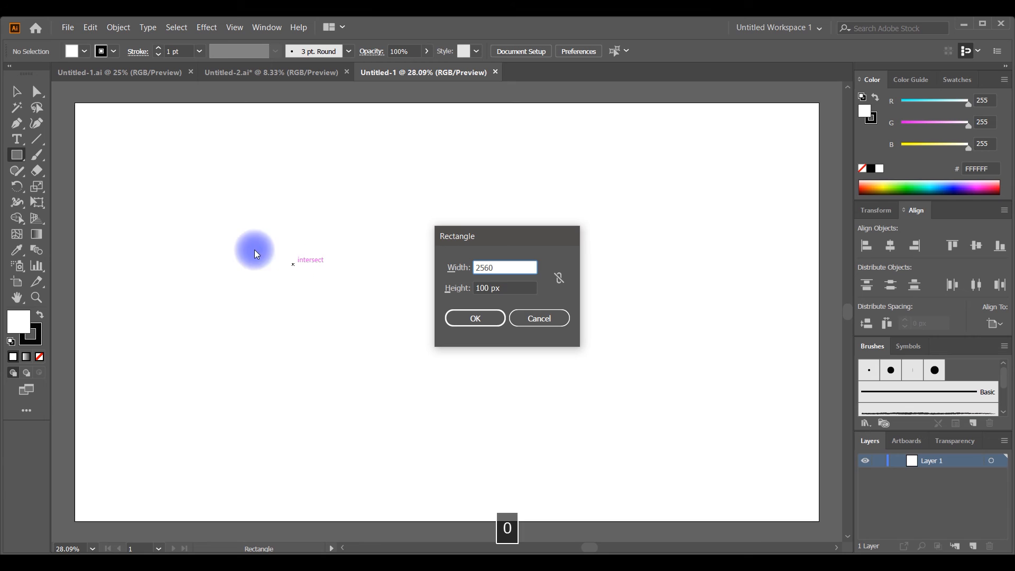
pyautogui.click(491, 285)
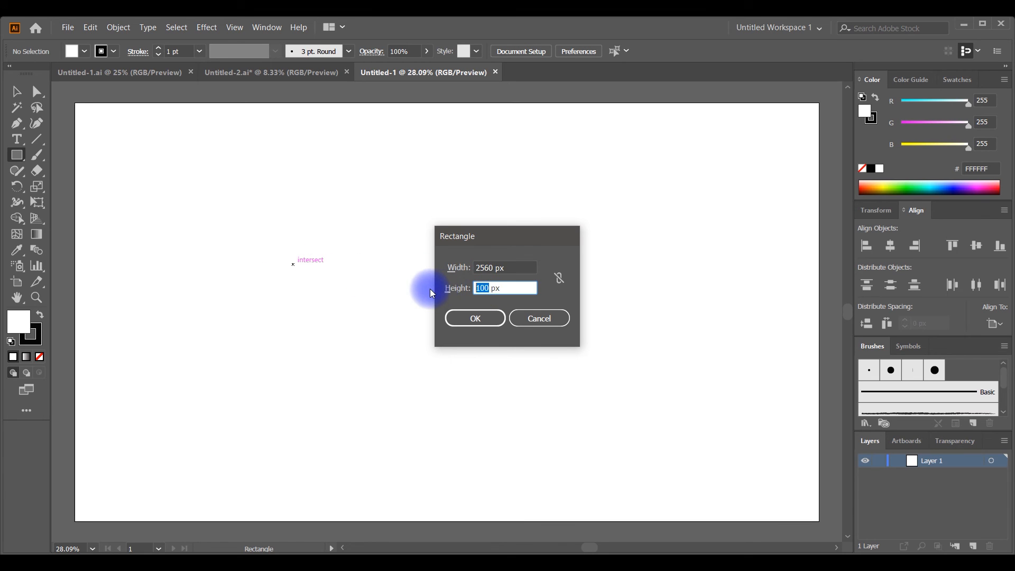
pyautogui.write('423')
pyautogui.hotkey('ctrl', '1')
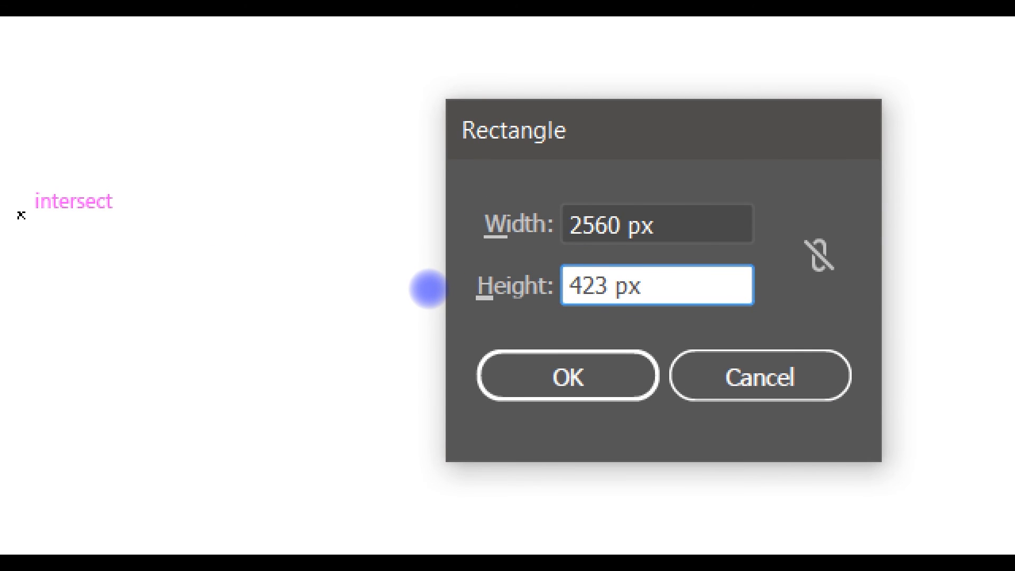
pyautogui.press('Escape')
pyautogui.click(587, 374)
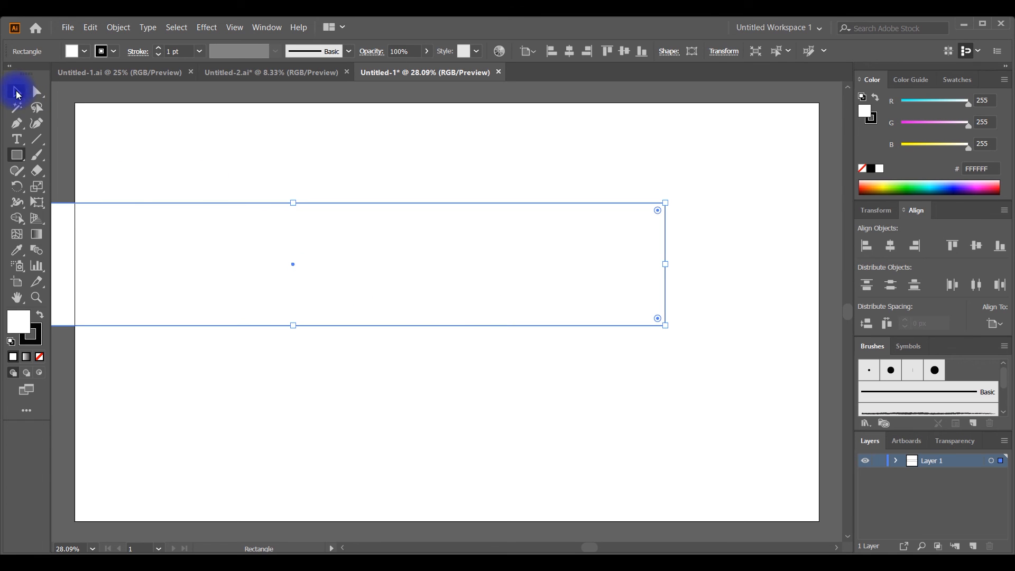
# - Move the 2560 px rectangle to the middle of the artboard so it spans the full artboard width
pyautogui.click(18, 94)
pyautogui.moveTo(120, 209); pyautogui.dragTo(271, 263)
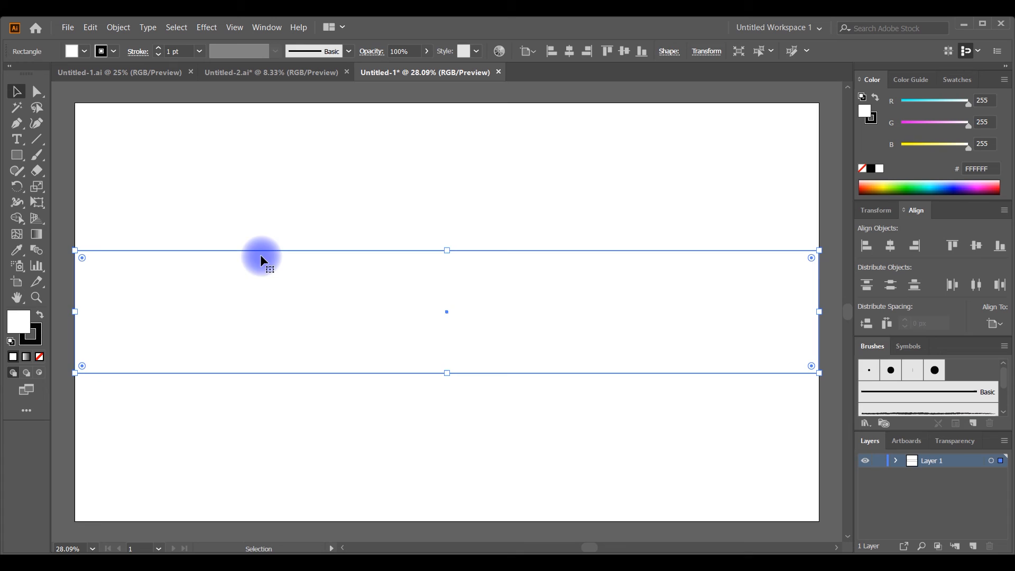
pyautogui.click(220, 215)
# - Create a second rectangle 1855 px wide and 423 px high
pyautogui.click(17, 158)
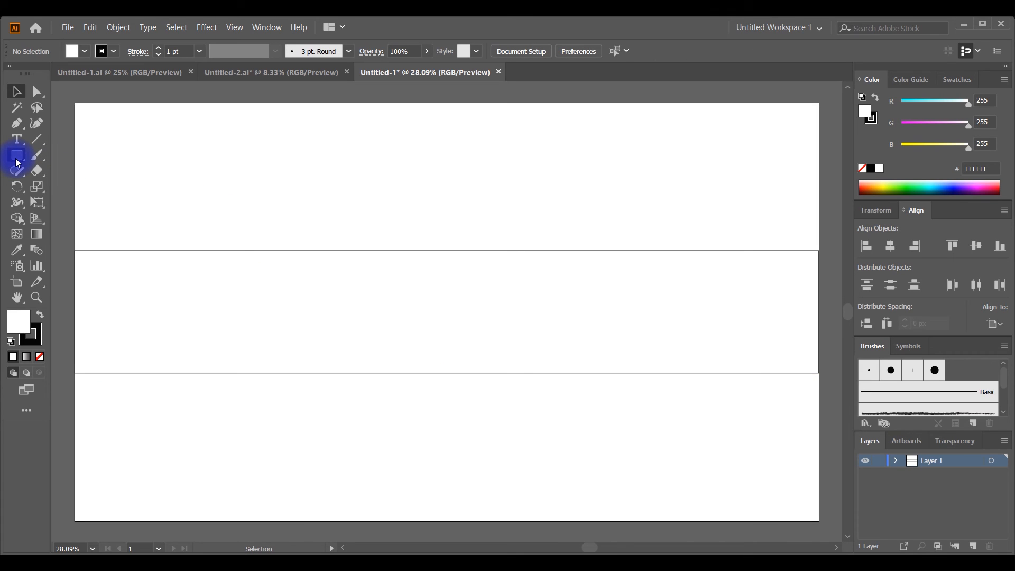
pyautogui.click(18, 159)
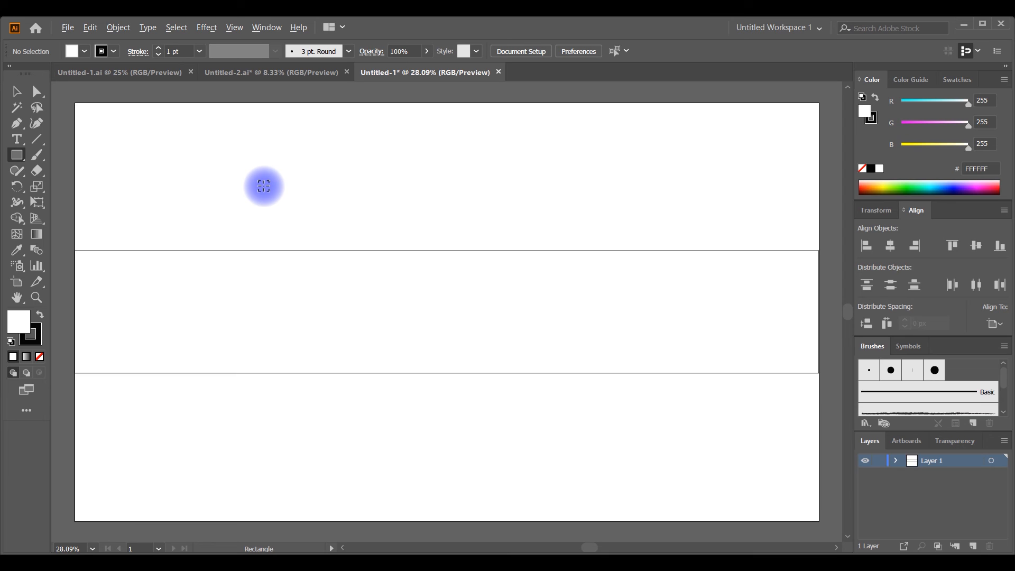
pyautogui.keyDown('alt'); pyautogui.click(262, 195); pyautogui.keyUp('alt')
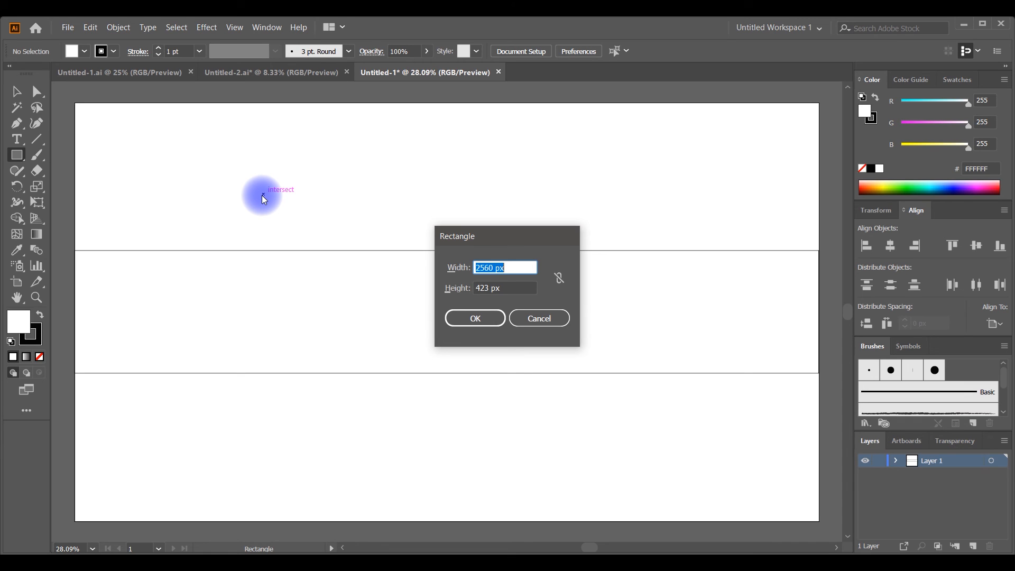
pyautogui.write('1855')
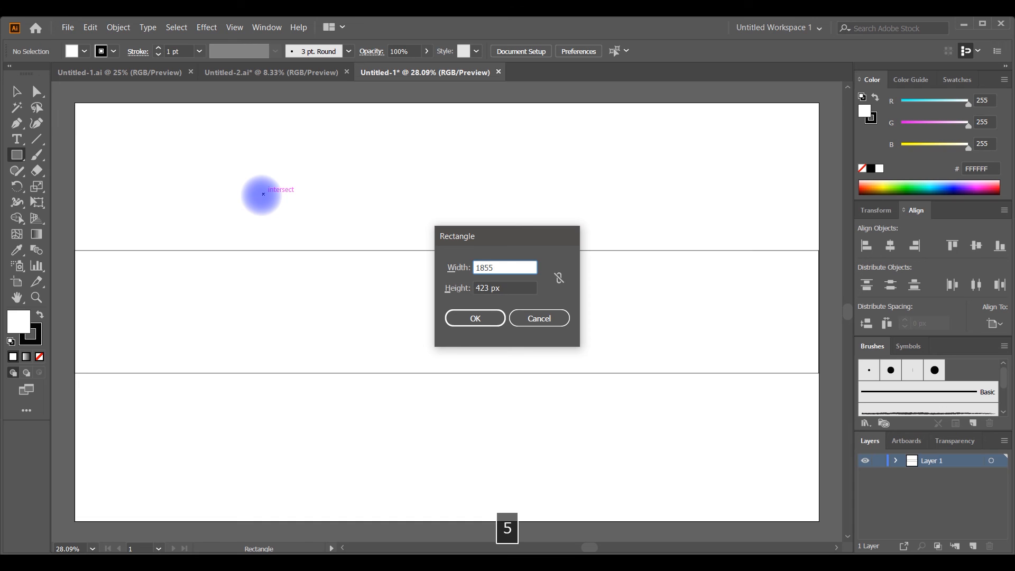
pyautogui.hotkey('ctrl', '1')
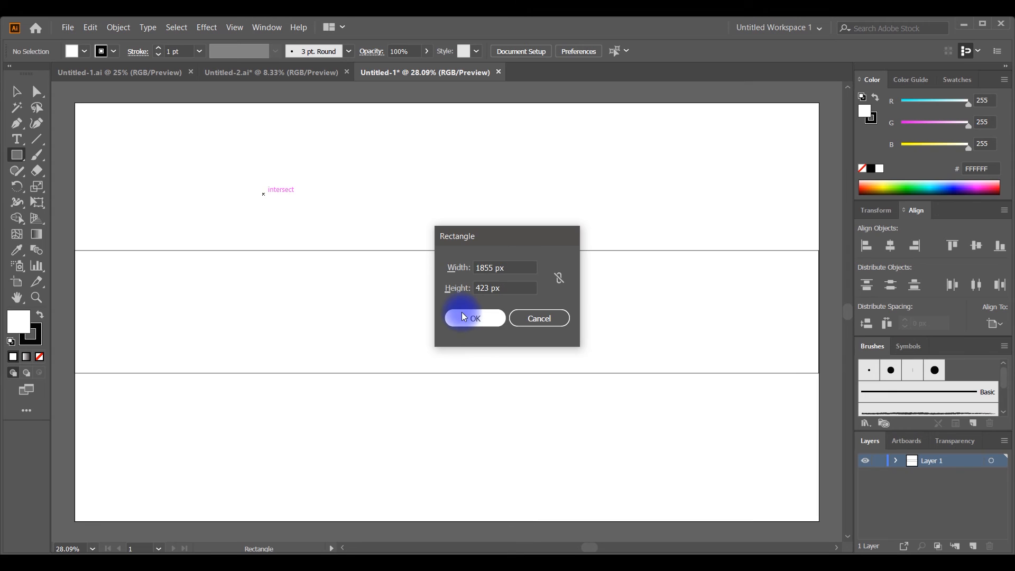
pyautogui.click(497, 366)
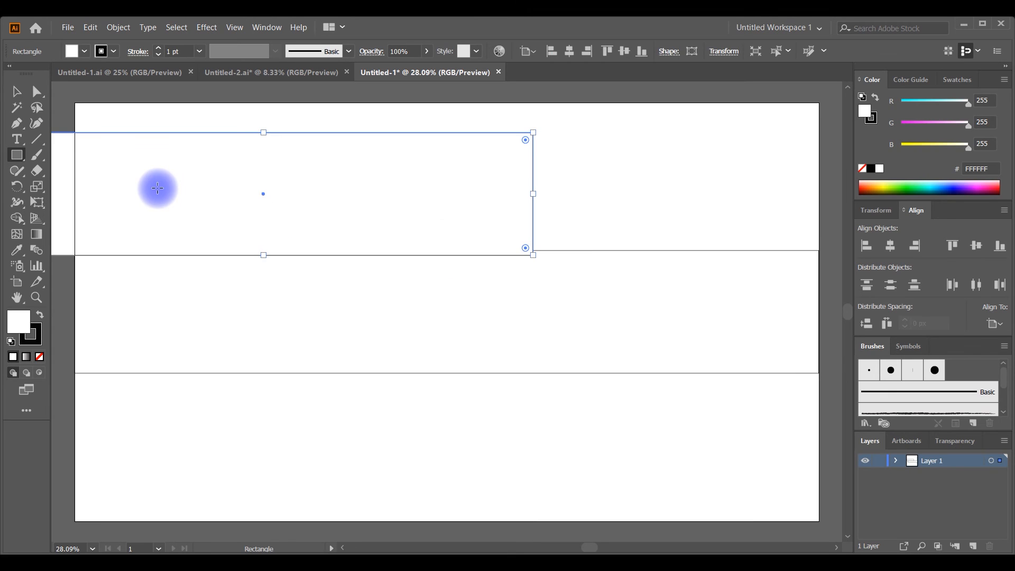
# - Move the 1855 px rectangle onto the full-width rectangle and nudge it up toward that rectangle's top edge
pyautogui.click(16, 91)
pyautogui.moveTo(225, 182); pyautogui.dragTo(346, 275)
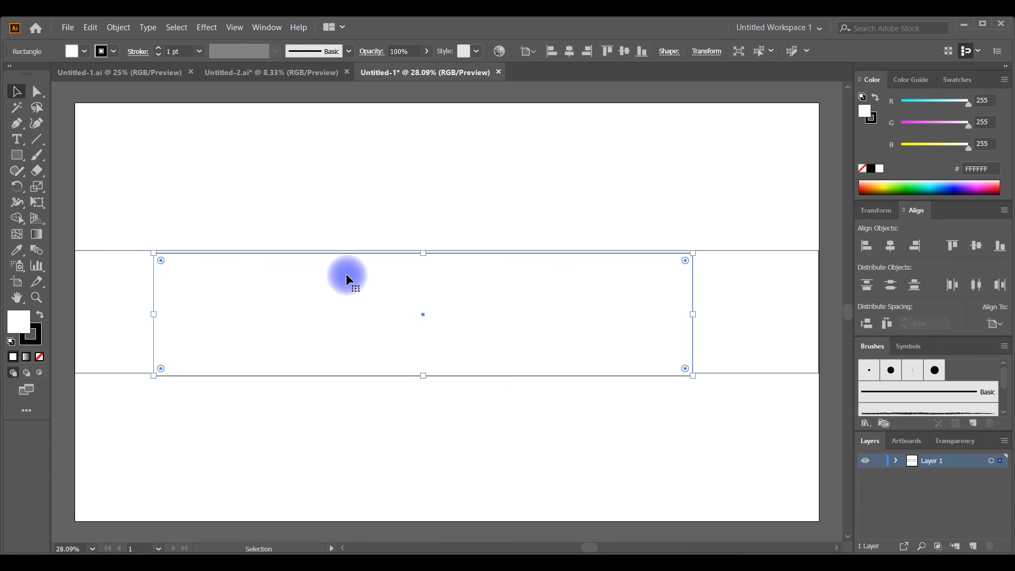
pyautogui.press('Up')
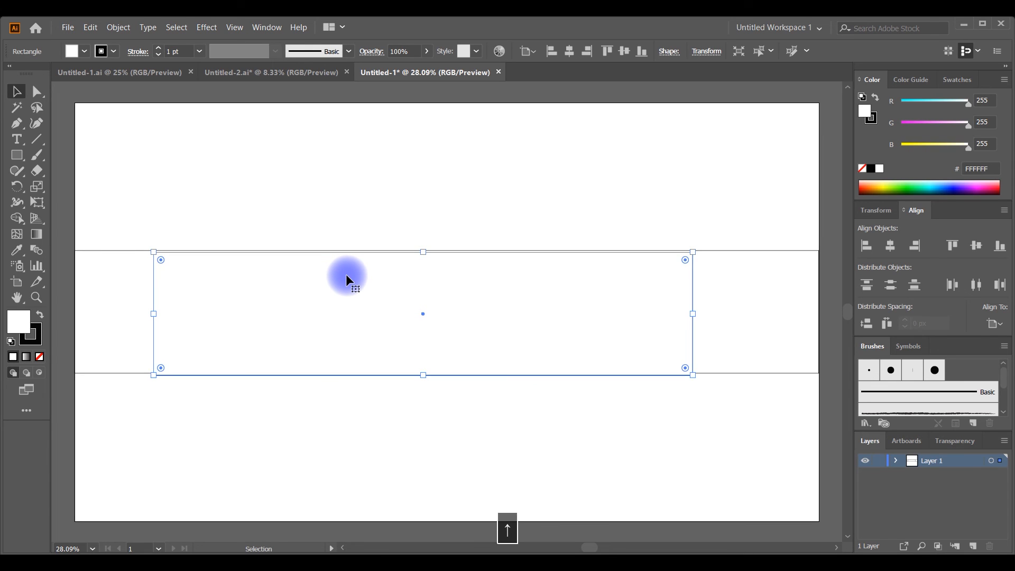
pyautogui.press('Up')
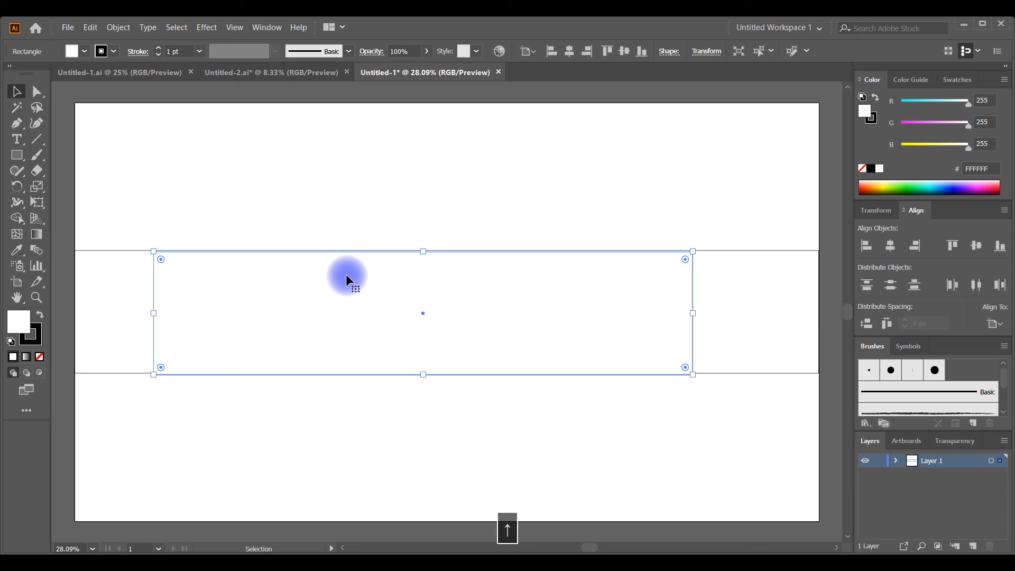
pyautogui.press('Up')
pyautogui.click(331, 231)
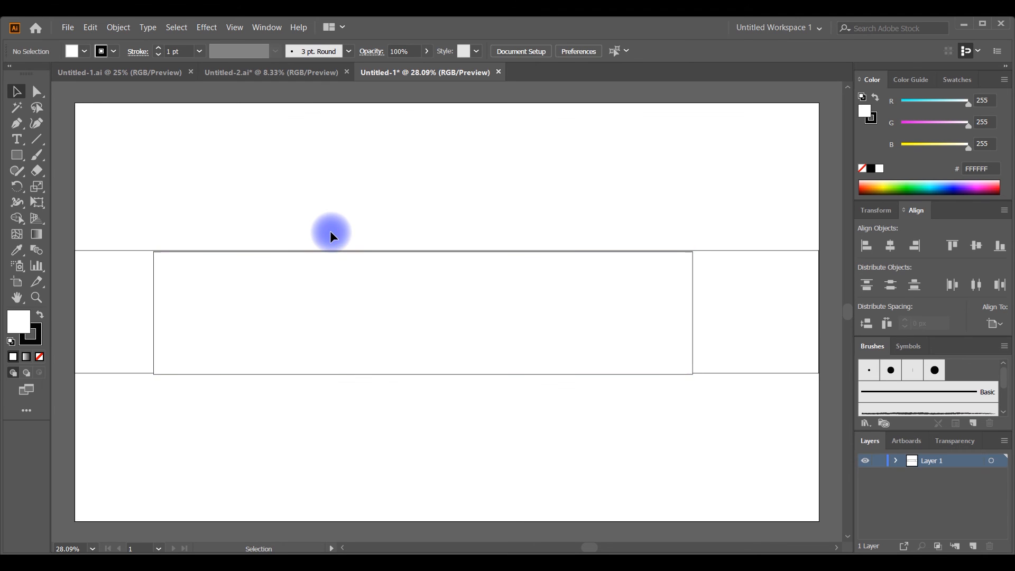
pyautogui.click(315, 265)
pyautogui.click(249, 215)
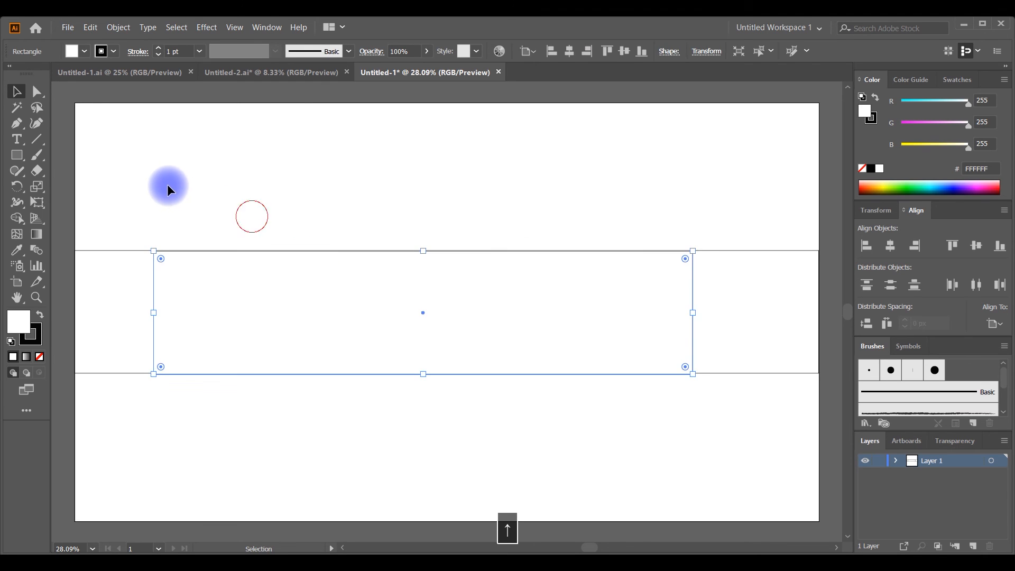
# - Create a third rectangle 1546 px wide and 423 px high
pyautogui.click(12, 157)
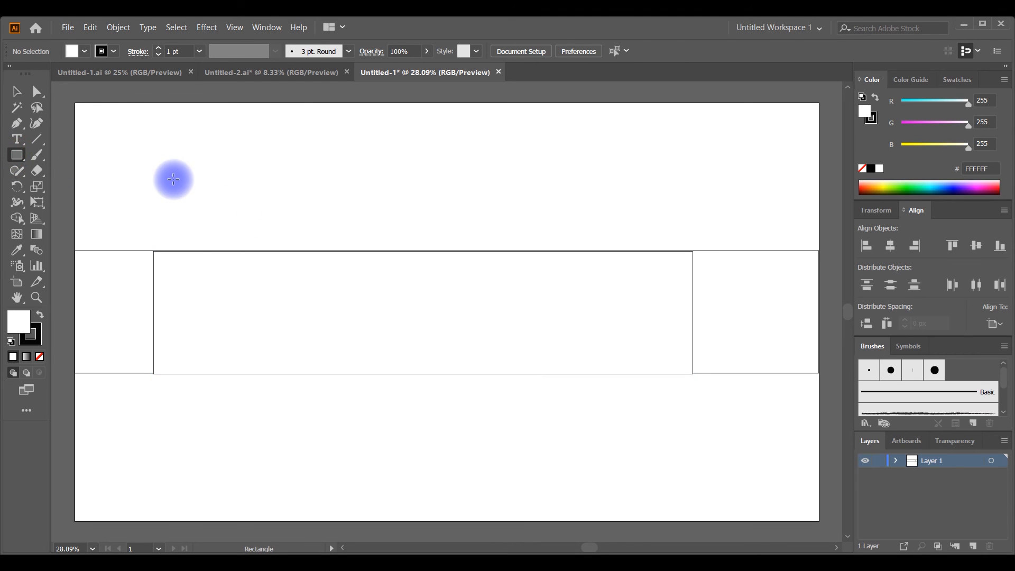
pyautogui.keyDown('alt'); pyautogui.click(216, 180); pyautogui.keyUp('alt')
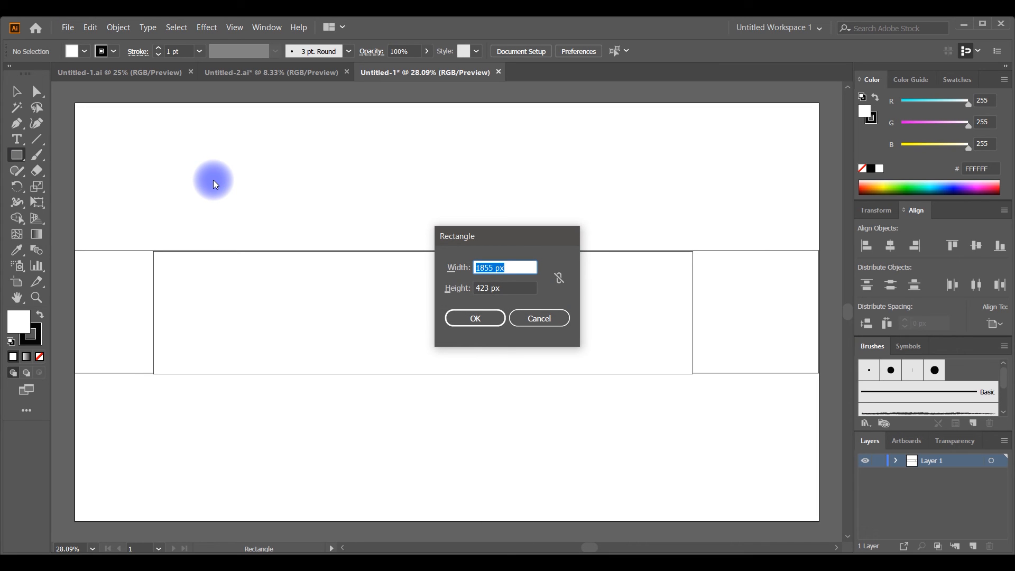
pyautogui.write('1546')
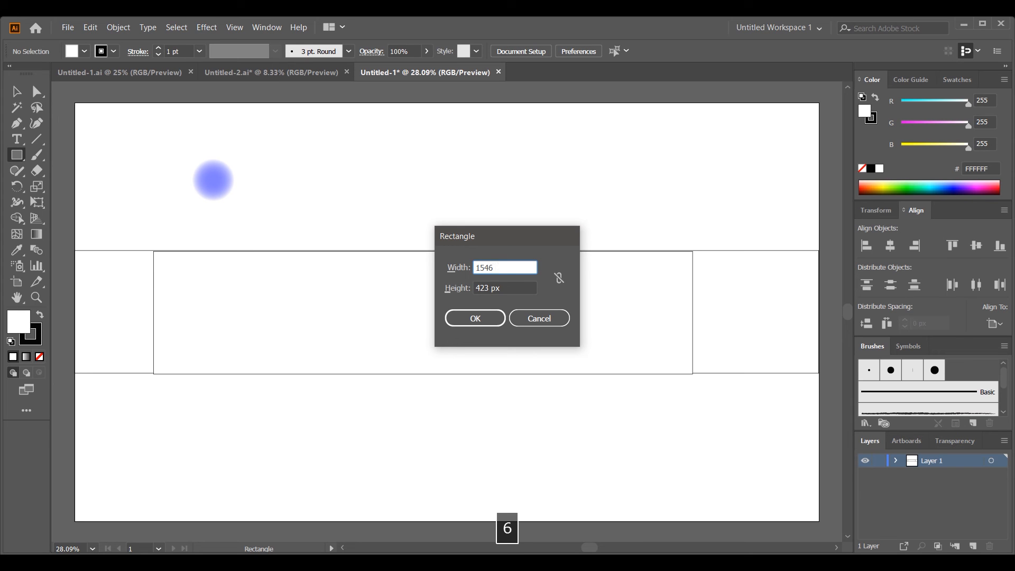
pyautogui.hotkey('ctrl', '1')
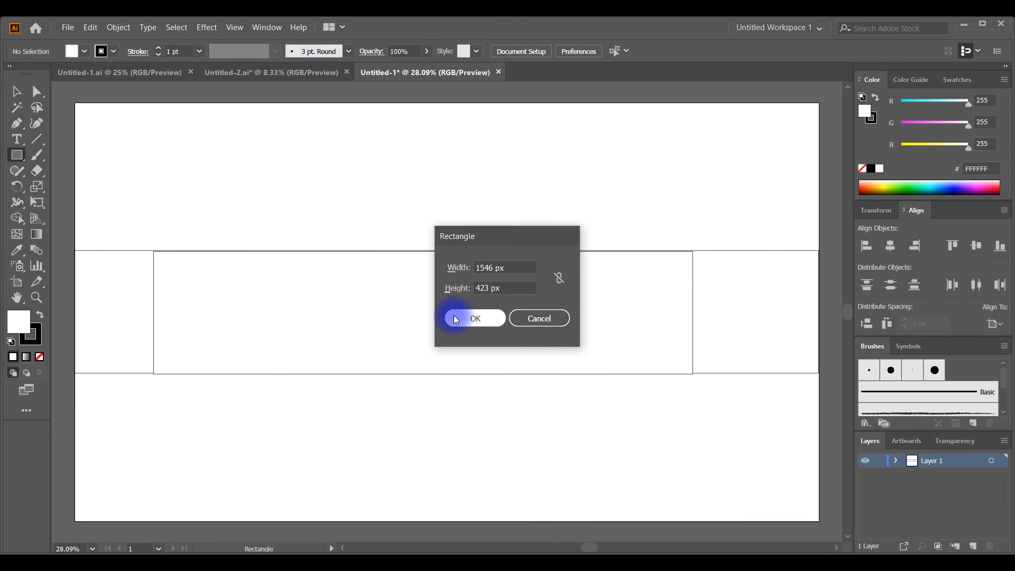
pyautogui.click(661, 485)
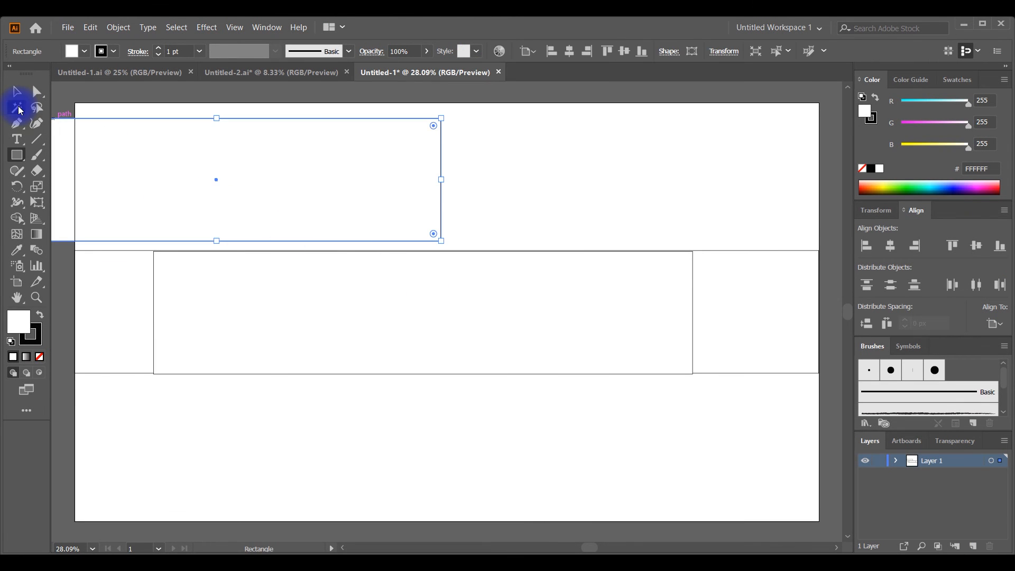
# - Move the 1546 px rectangle onto the other two and align all three by their horizontal and vertical centers
pyautogui.click(16, 92)
pyautogui.moveTo(134, 138); pyautogui.dragTo(287, 266)
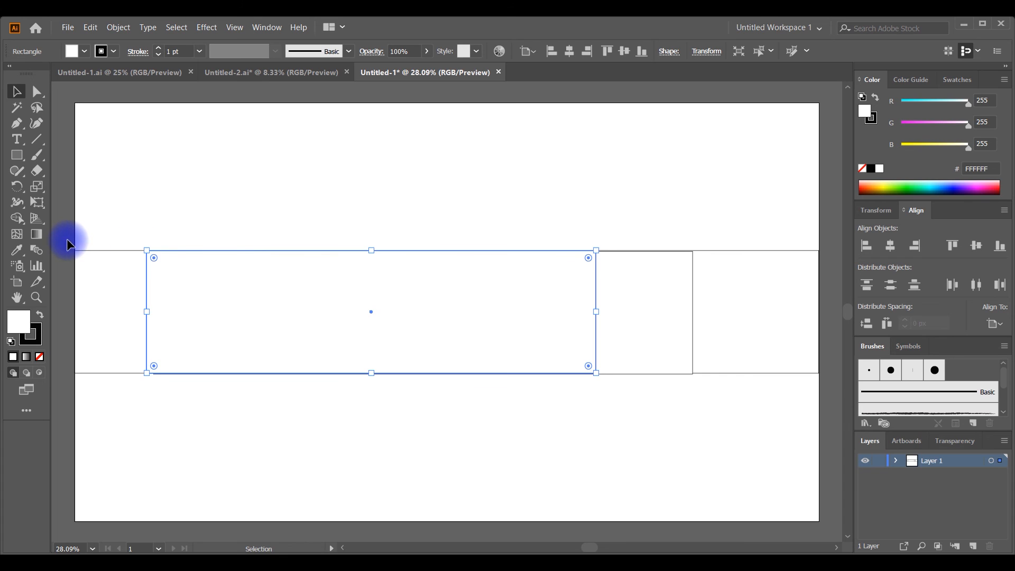
pyautogui.moveTo(67, 240); pyautogui.dragTo(809, 419)
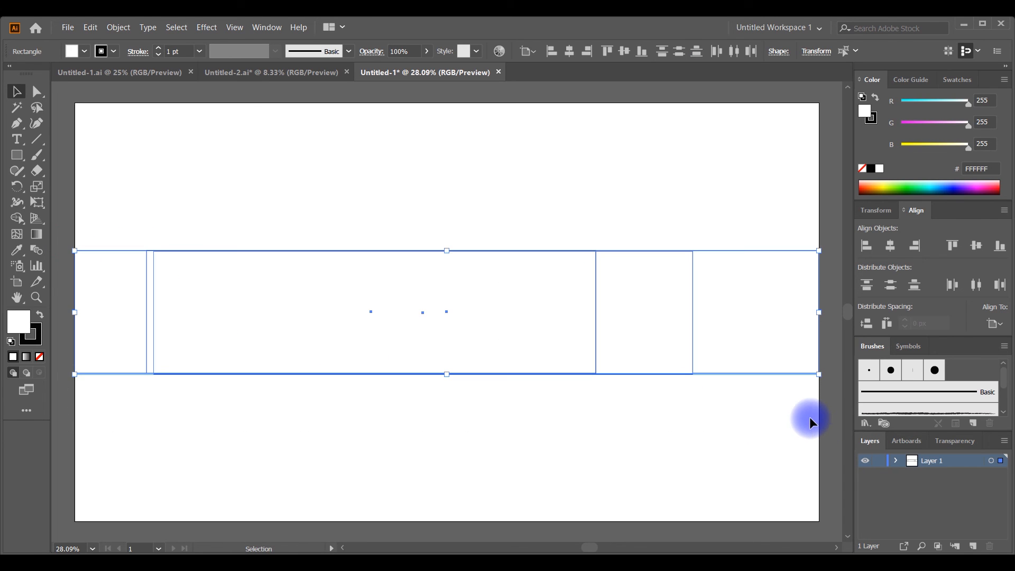
pyautogui.click(890, 249)
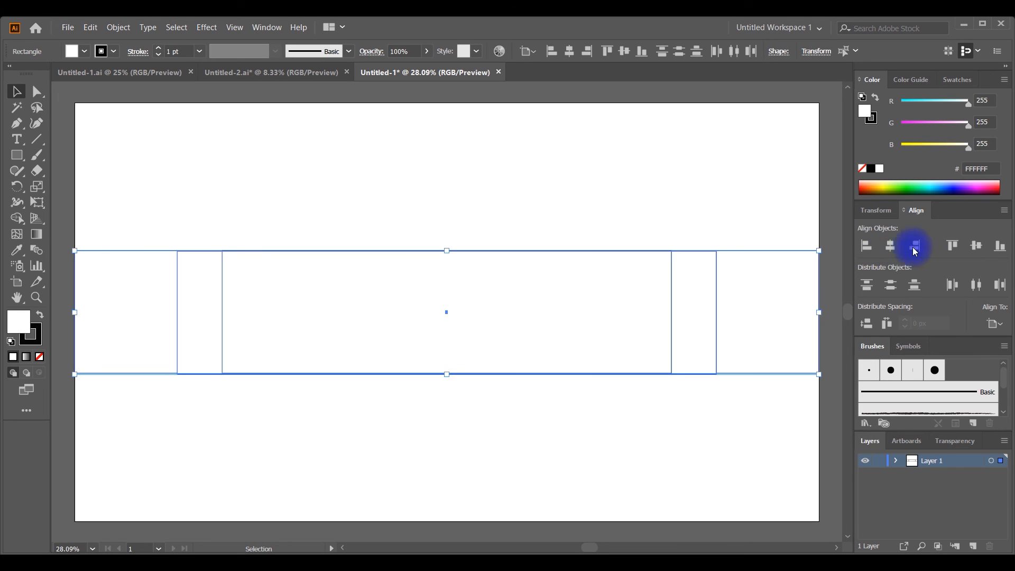
pyautogui.click(975, 248)
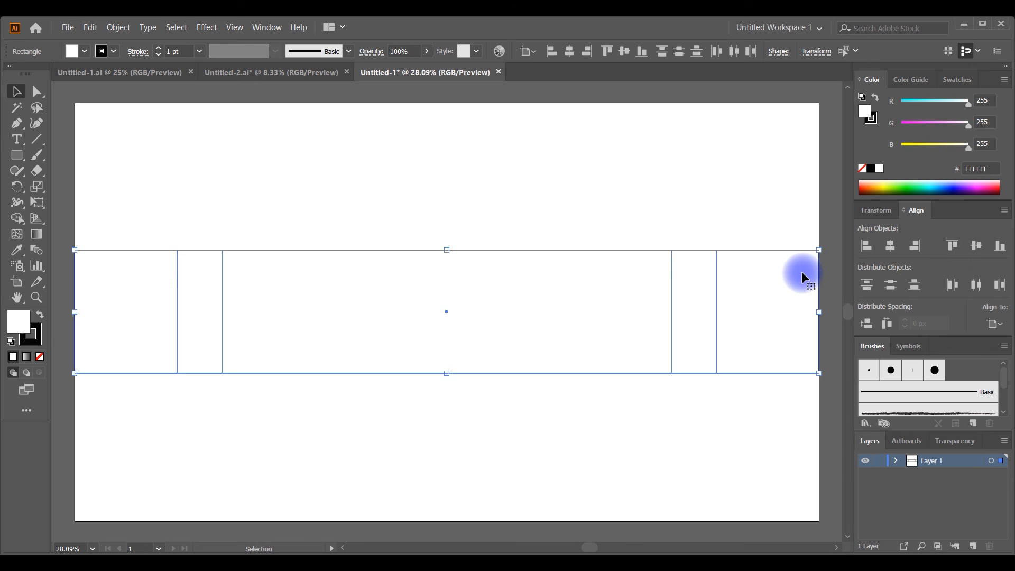
pyautogui.click(731, 224)
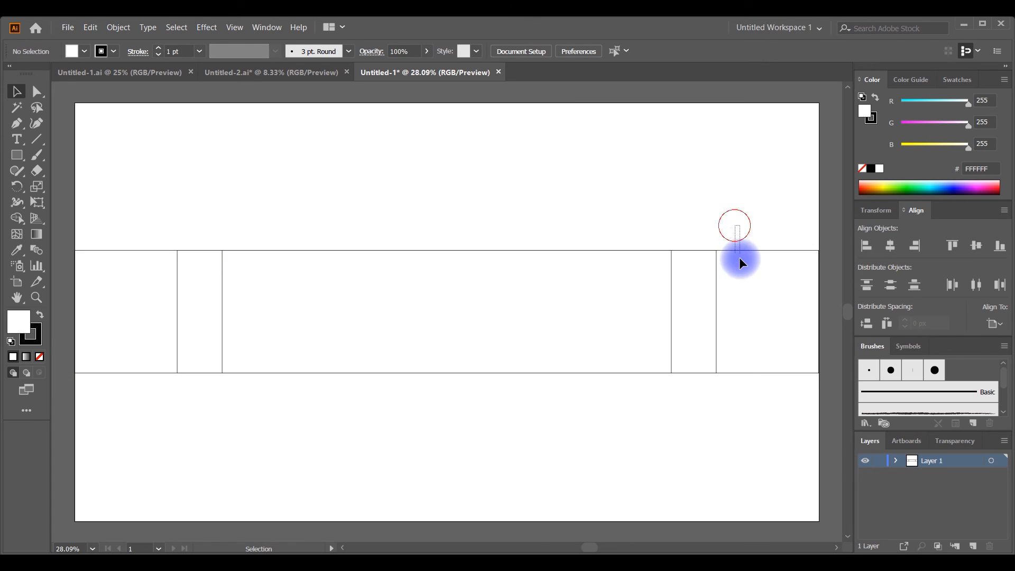
# - Show the rulers and place horizontal guides along the top and bottom edges of the stacked rectangles
pyautogui.hotkey('ctrl', '-')
pyautogui.click(234, 27)
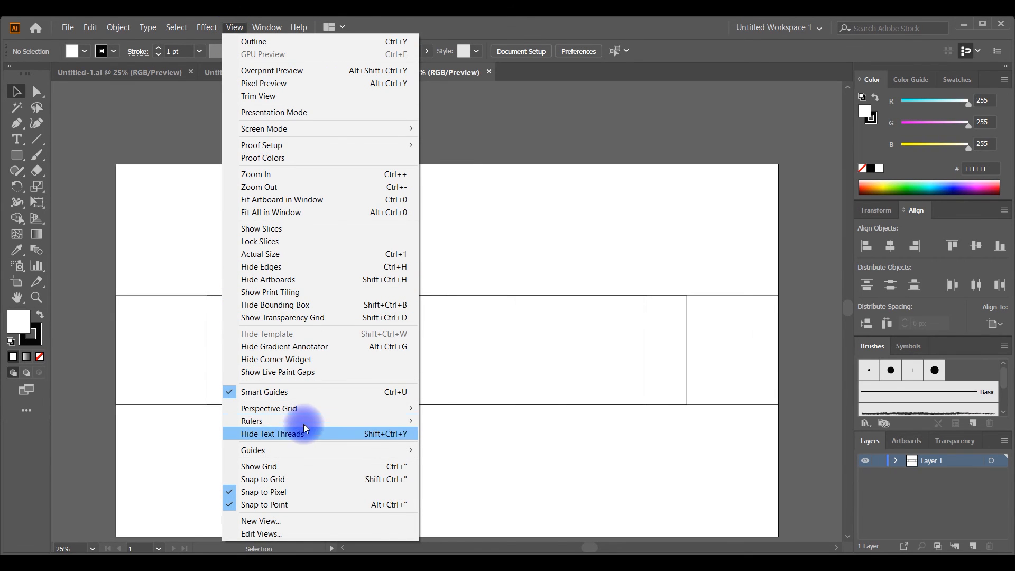
pyautogui.moveTo(304, 422)
pyautogui.click(438, 421)
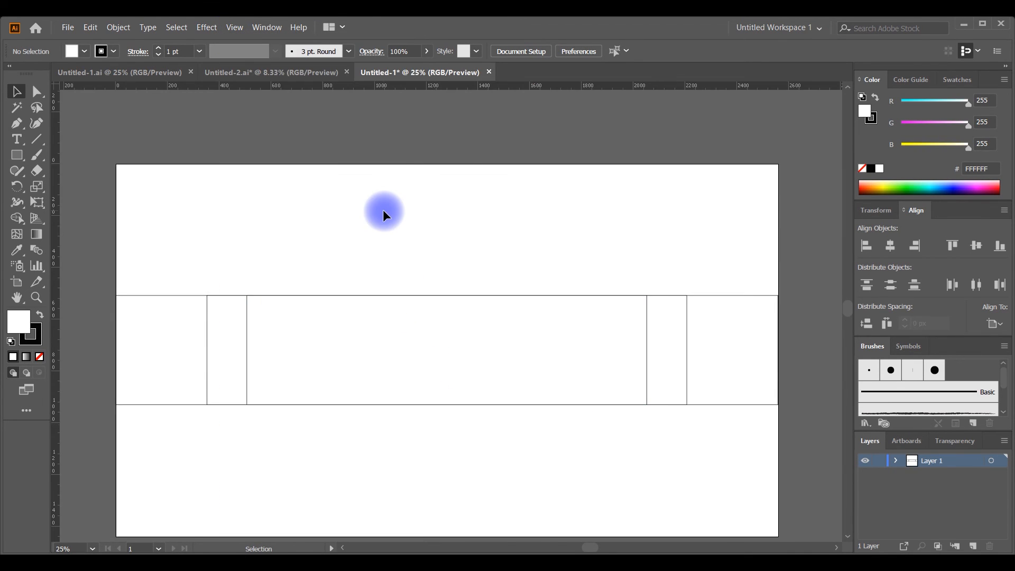
pyautogui.moveTo(401, 86); pyautogui.dragTo(411, 293)
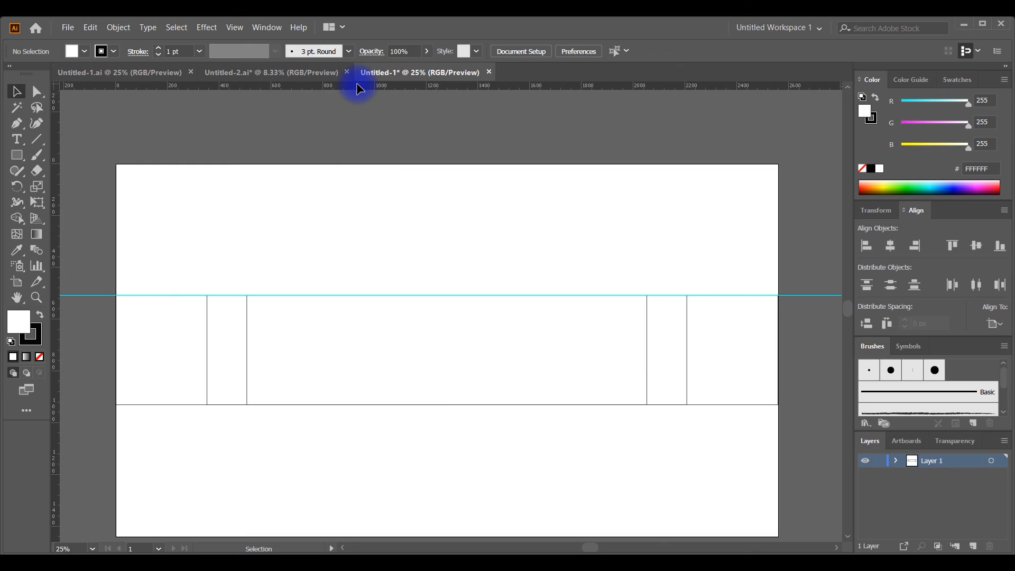
pyautogui.moveTo(357, 83); pyautogui.dragTo(359, 403)
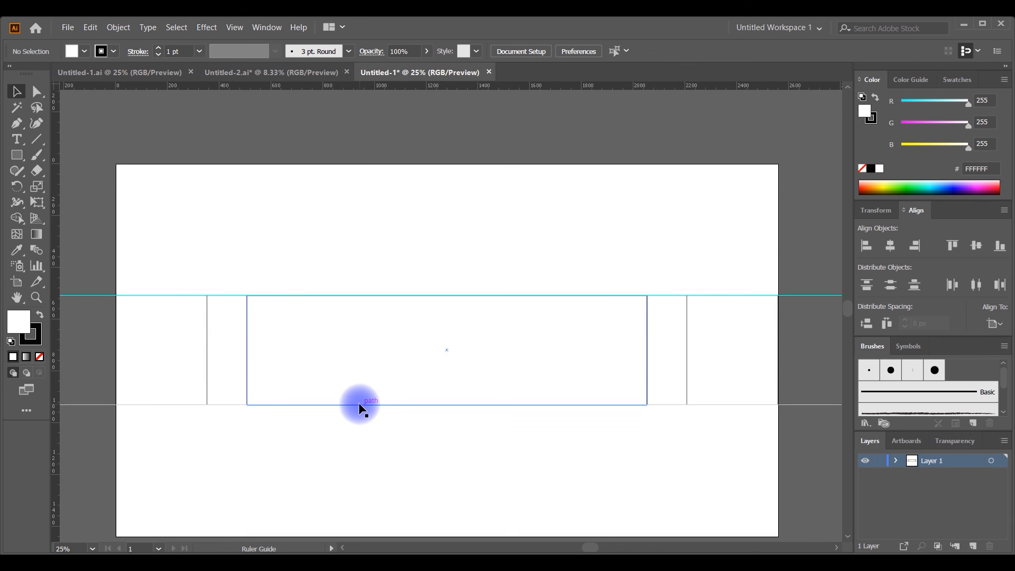
# - Place four vertical guides along the left and right edges of the 1855 px and 1546 px rectangles
pyautogui.moveTo(53, 268); pyautogui.dragTo(204, 321)
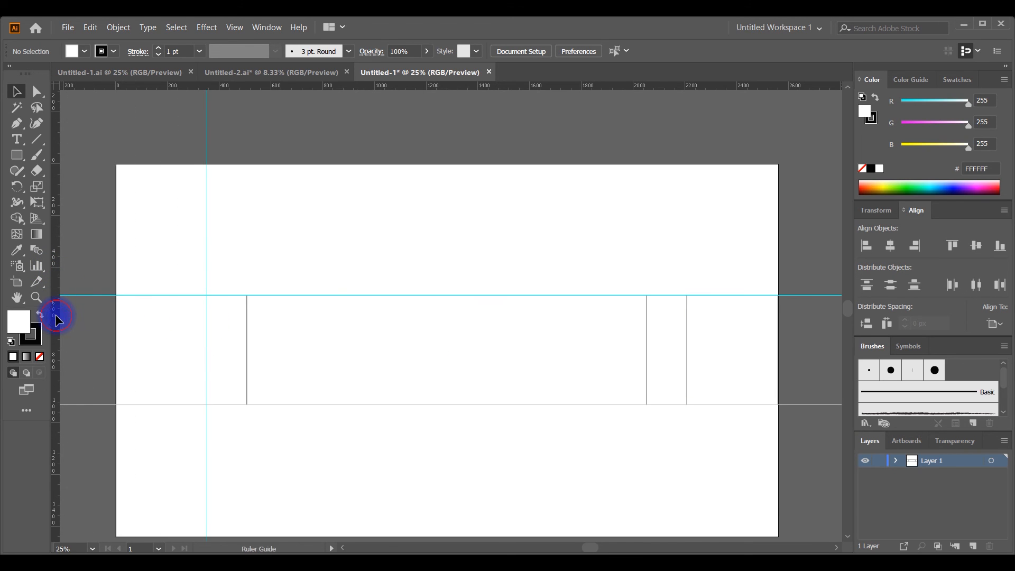
pyautogui.moveTo(55, 315); pyautogui.dragTo(246, 345)
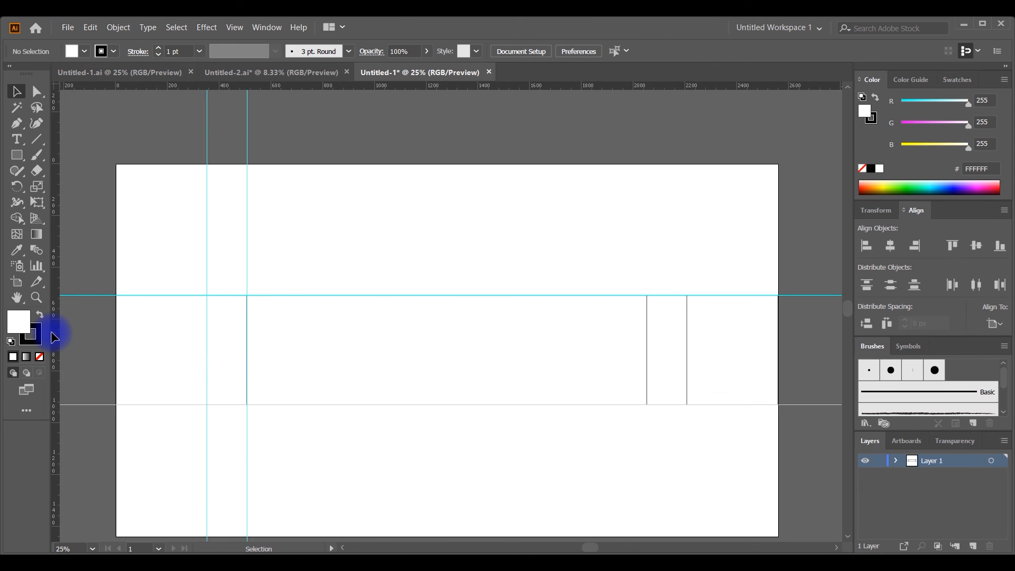
pyautogui.moveTo(53, 329); pyautogui.dragTo(647, 399)
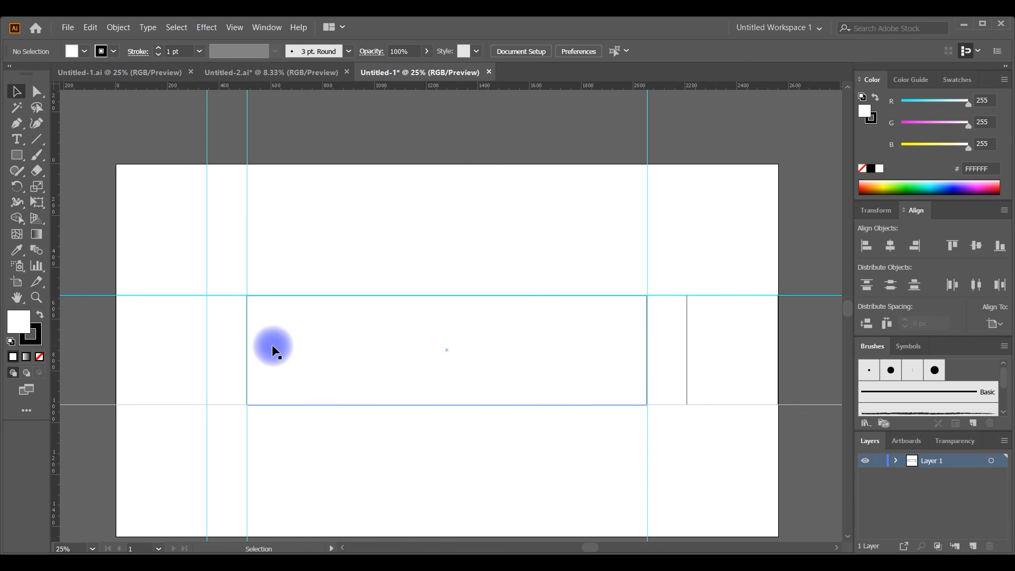
pyautogui.moveTo(59, 342); pyautogui.dragTo(687, 403)
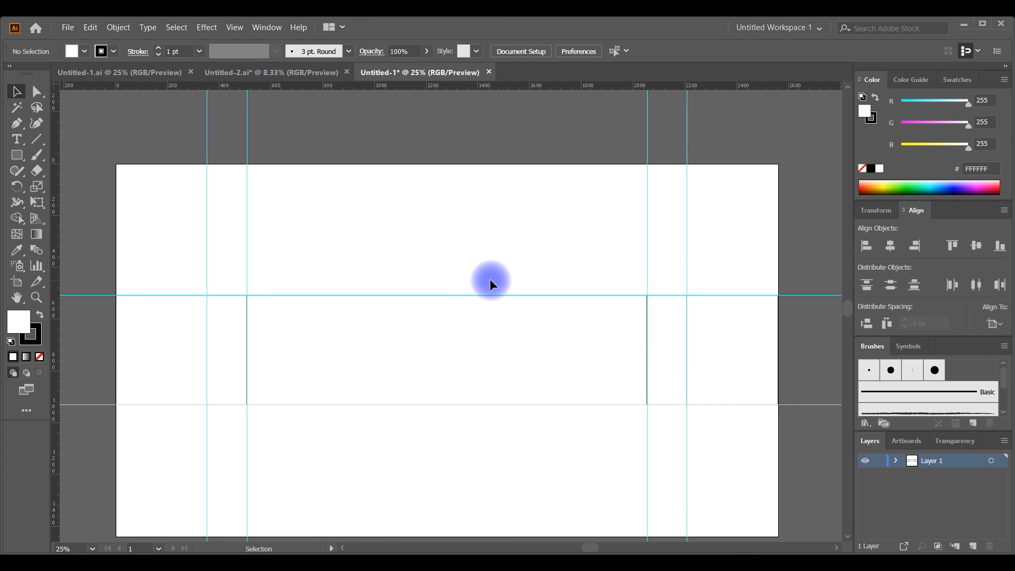
# - Delete all three stacked rectangles, leaving only the guides on the artboard
pyautogui.press('a')
pyautogui.hotkey('ctrl', '-')
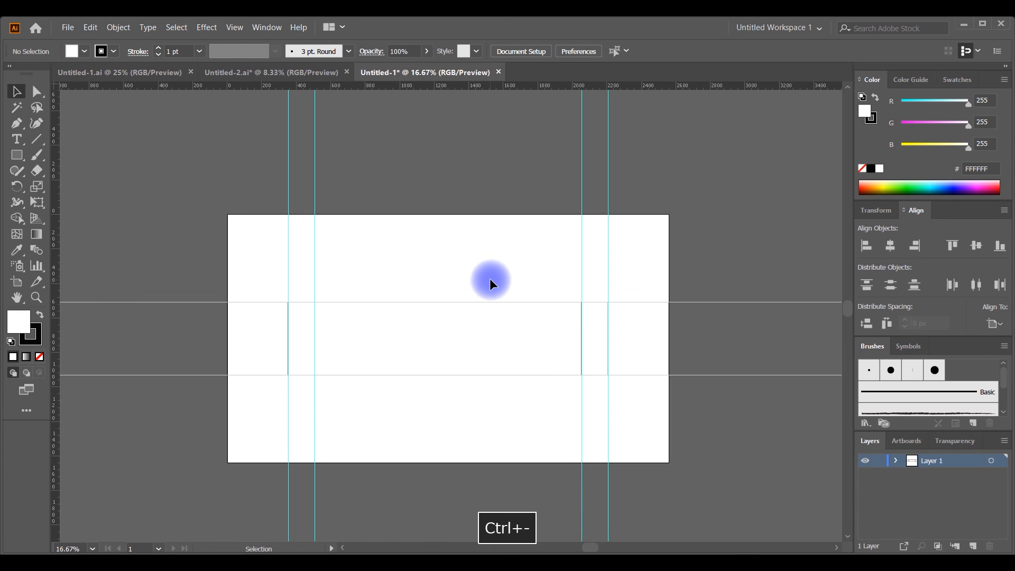
pyautogui.click(211, 263)
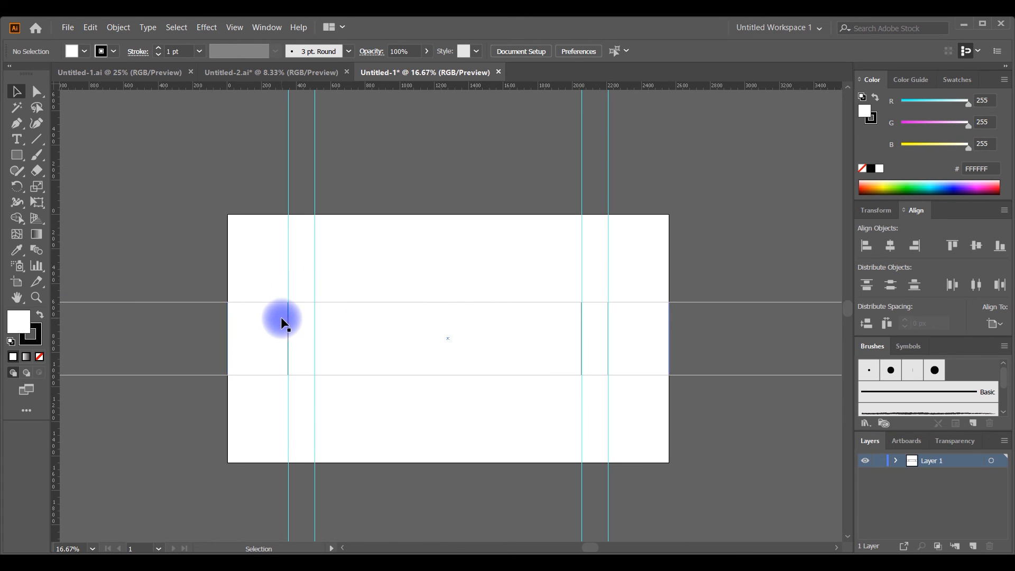
pyautogui.moveTo(264, 341); pyautogui.dragTo(263, 342)
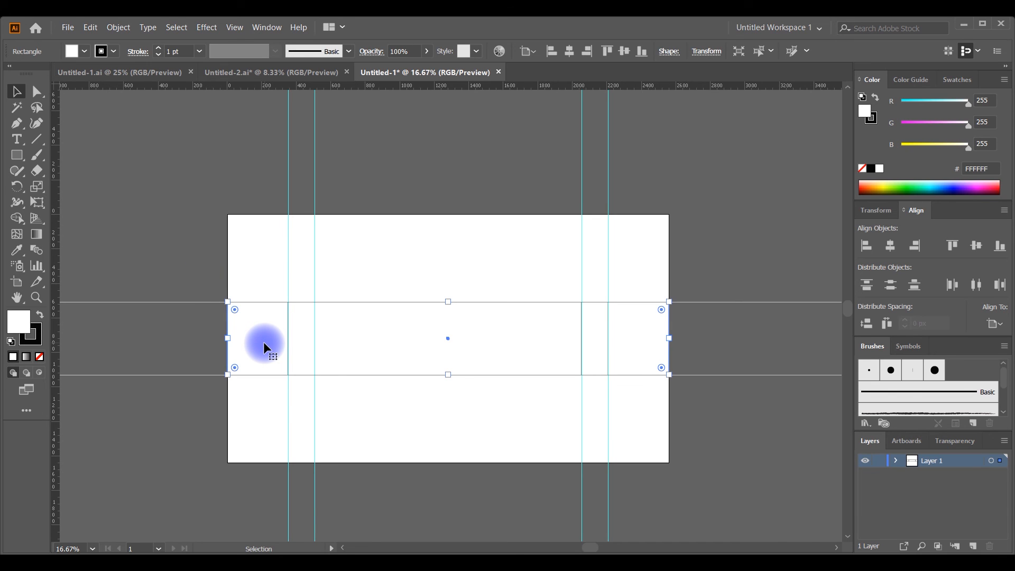
pyautogui.press('Delete')
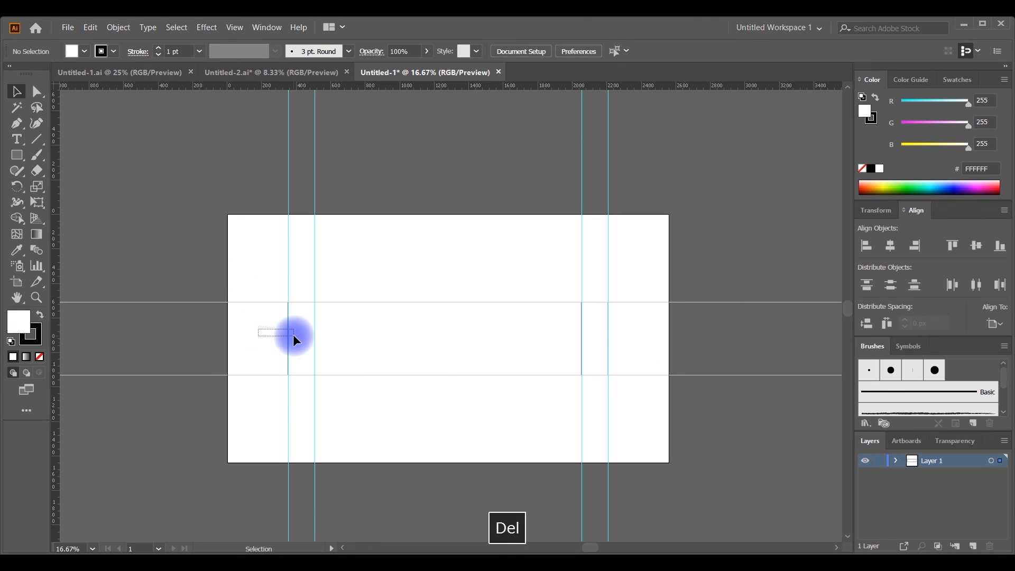
pyautogui.click(293, 334)
pyautogui.press('Delete')
pyautogui.moveTo(294, 331); pyautogui.dragTo(327, 338)
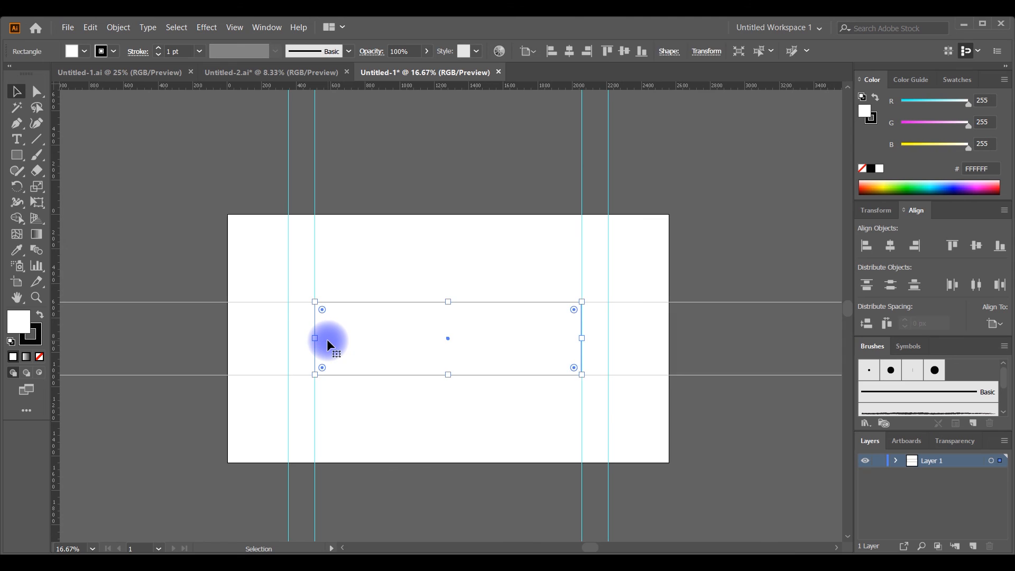
pyautogui.press('Delete')
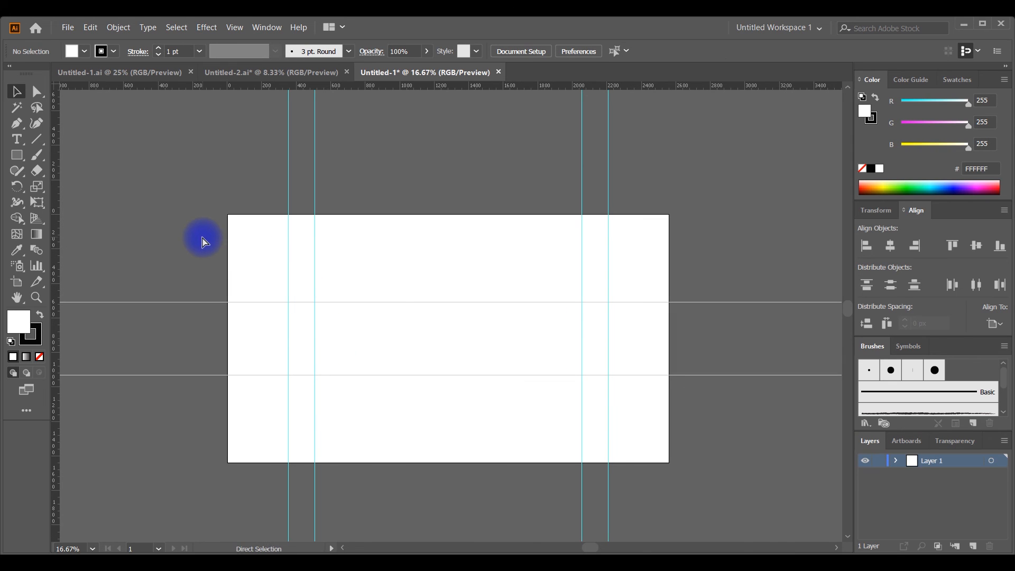
# - Draw a rectangle across the artboard's full width between the two horizontal guides and fill it with blue 29ABE2
pyautogui.hotkey('ctrl', '=')
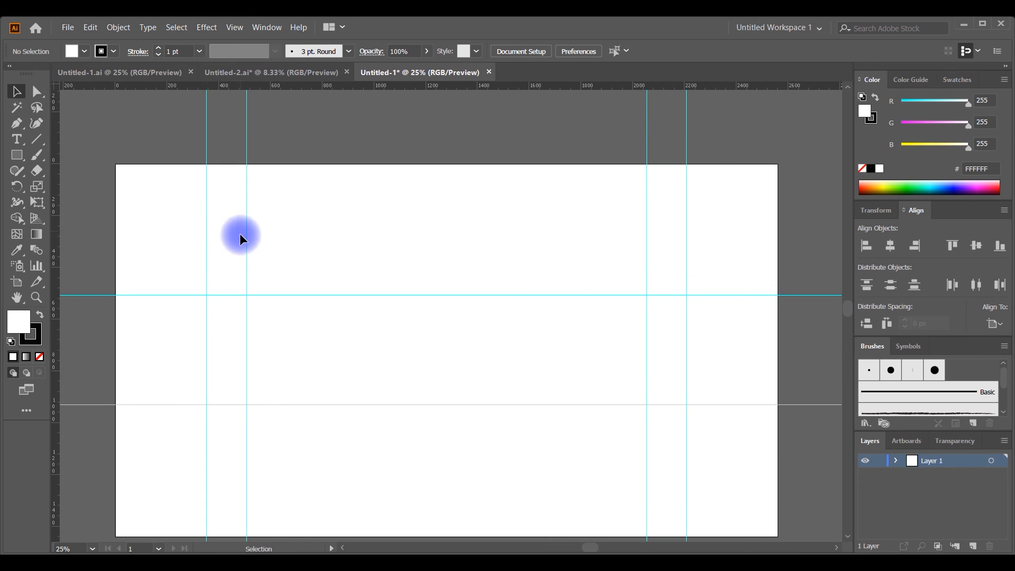
pyautogui.click(23, 160)
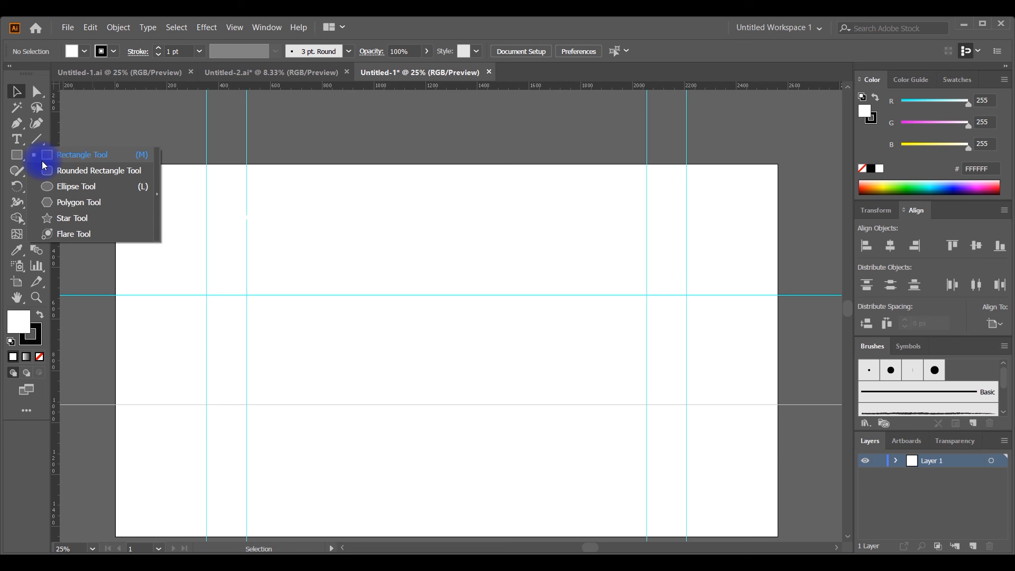
pyautogui.click(43, 162)
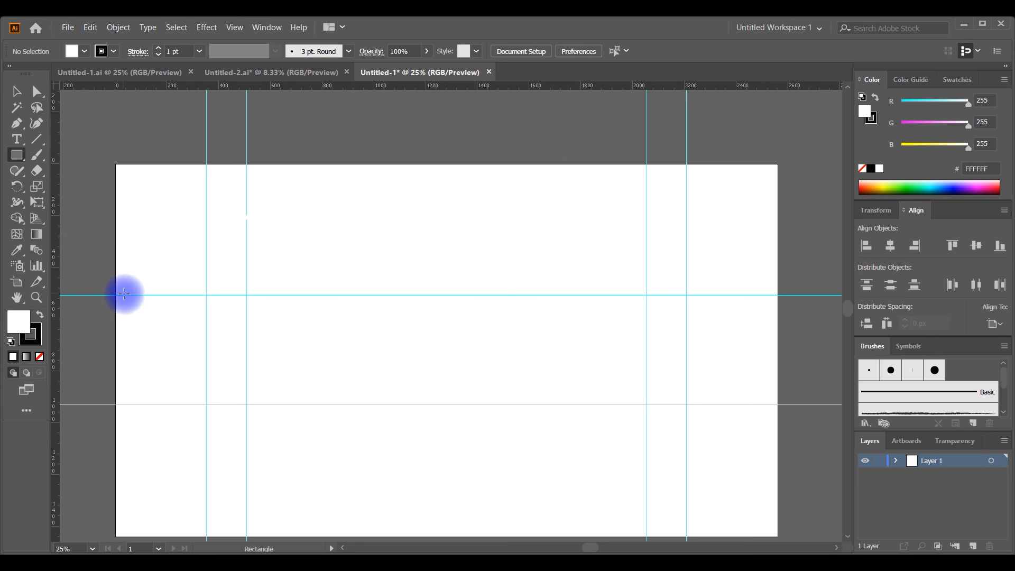
pyautogui.moveTo(115, 295); pyautogui.dragTo(777, 405)
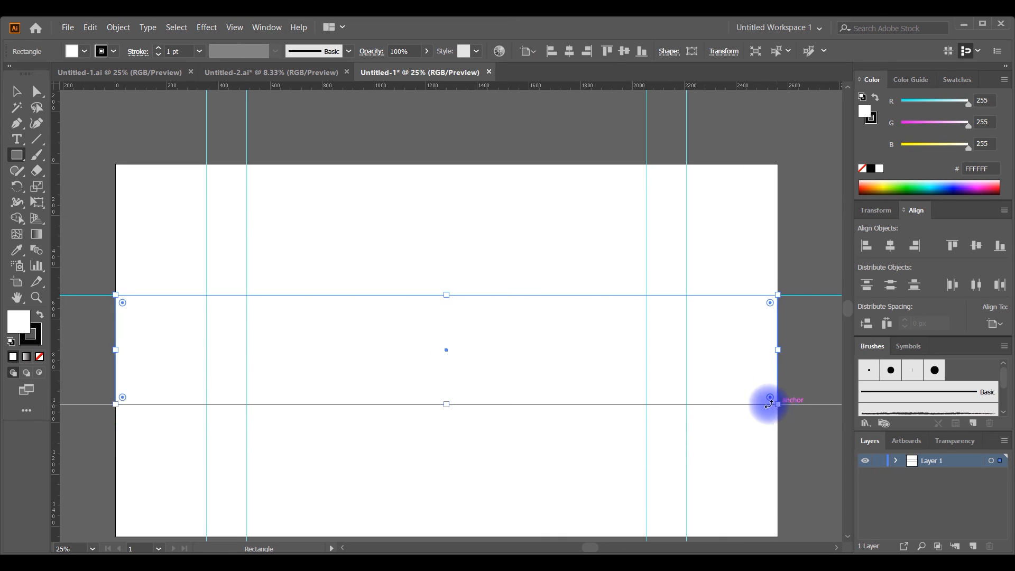
pyautogui.click(86, 50)
pyautogui.click(92, 87)
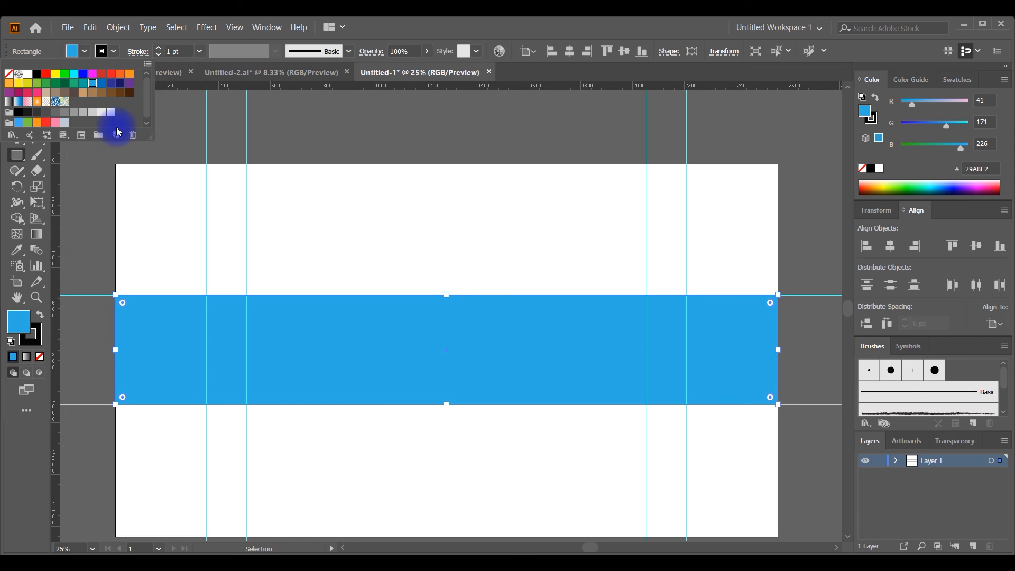
pyautogui.click(17, 91)
pyautogui.click(69, 110)
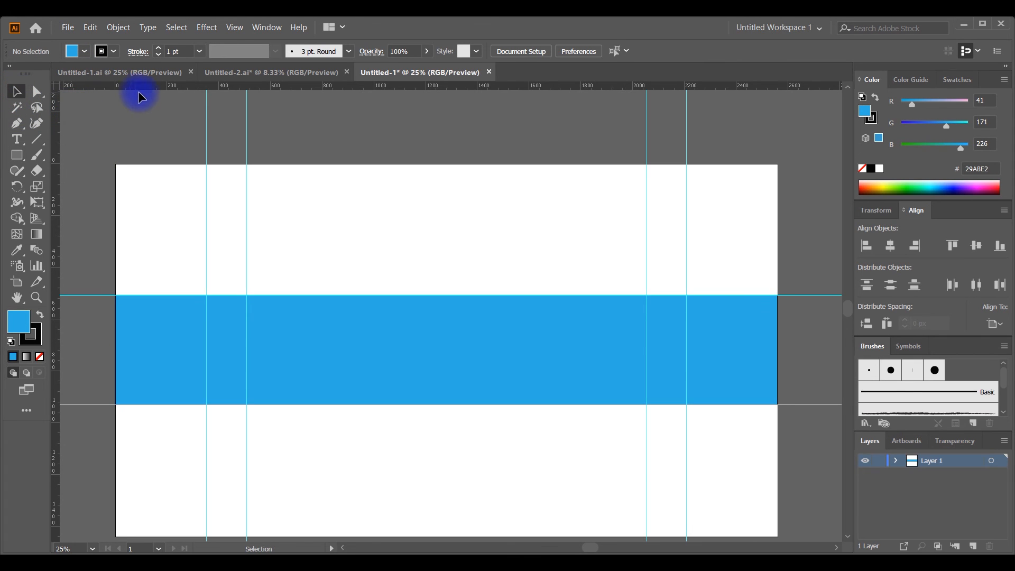
# - Bring the crowd silhouette from Untitled-2.ai into the banner document and scale it down to fit the blue band's height
pyautogui.click(211, 72)
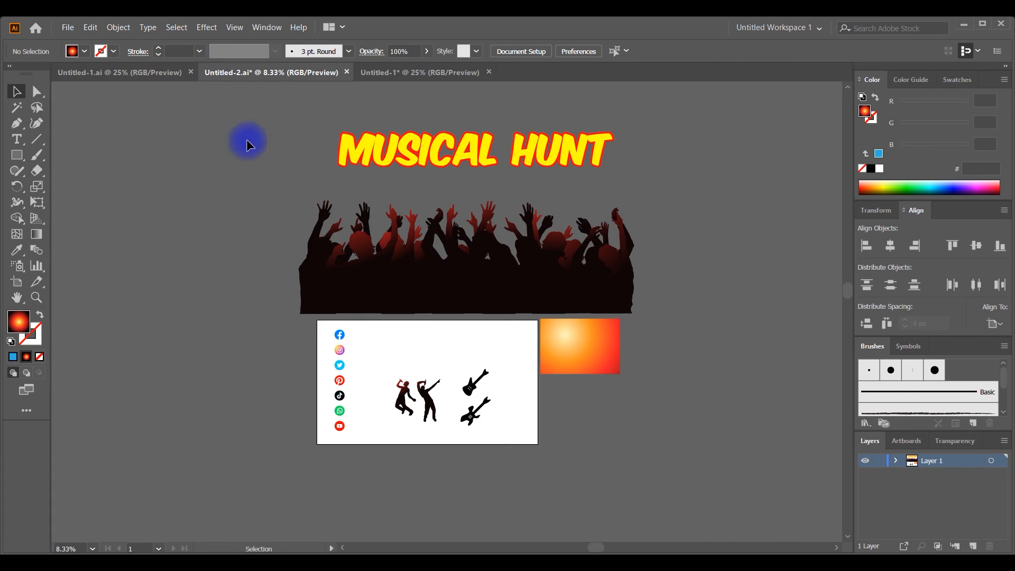
pyautogui.moveTo(337, 236); pyautogui.dragTo(356, 343)
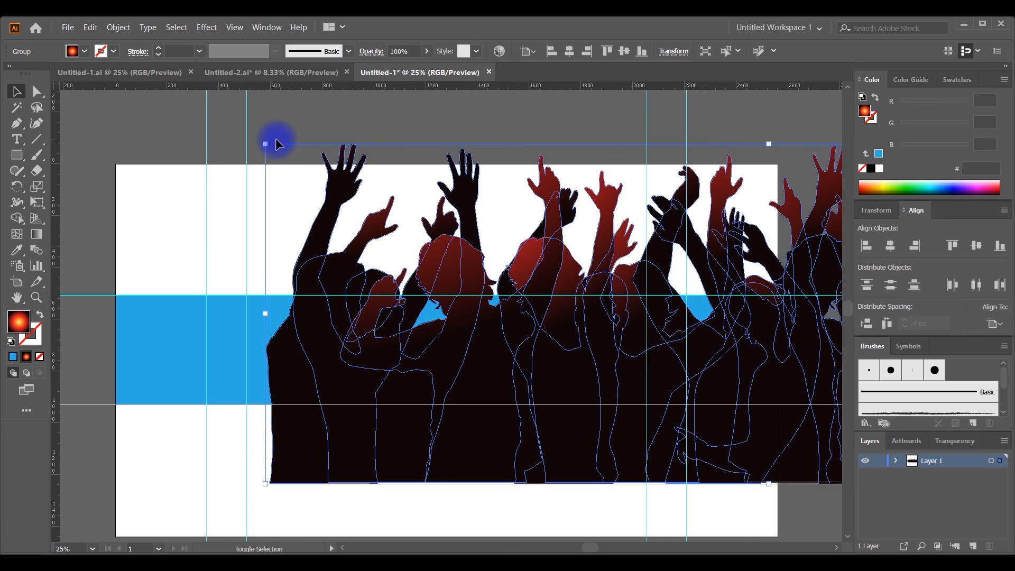
pyautogui.moveTo(265, 143); pyautogui.dragTo(542, 333)
pyautogui.moveTo(743, 408); pyautogui.dragTo(256, 356)
pyautogui.moveTo(499, 228); pyautogui.dragTo(498, 296)
pyautogui.moveTo(493, 362); pyautogui.dragTo(438, 358)
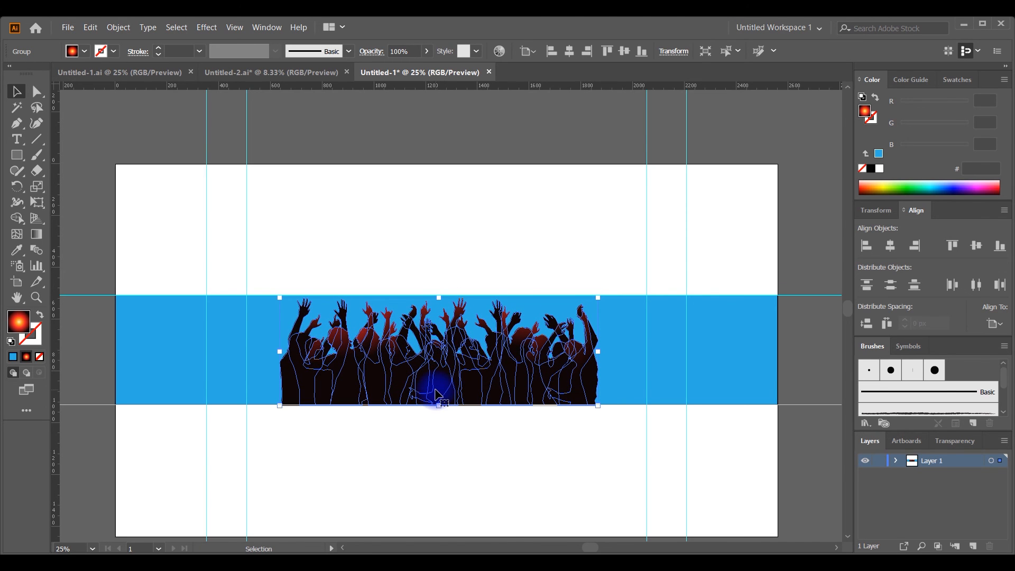
# - Nudge the crowd silhouette to fit the band's lower edge and shift it slightly right toward the center
pyautogui.press('Up')
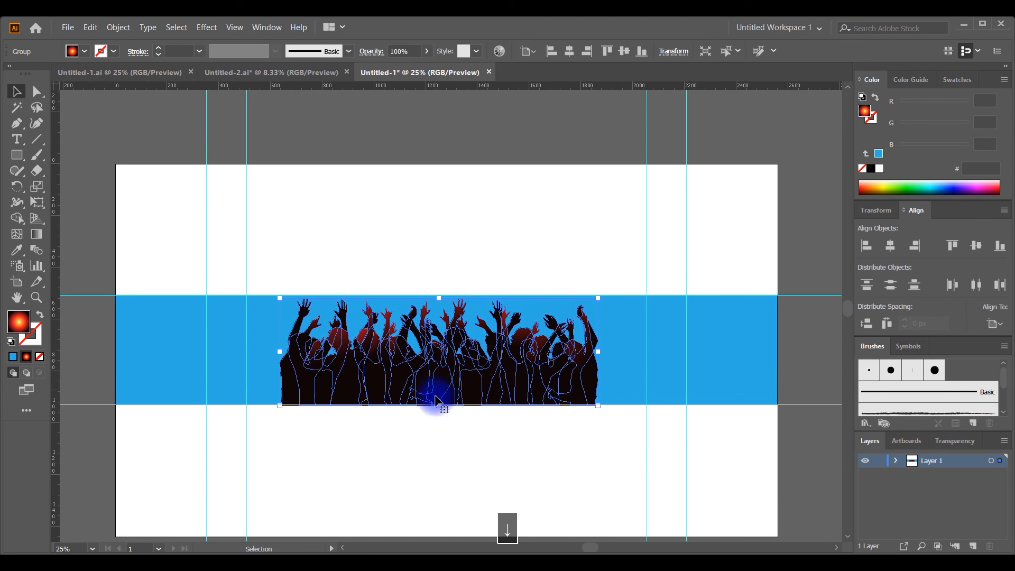
pyautogui.click(444, 446)
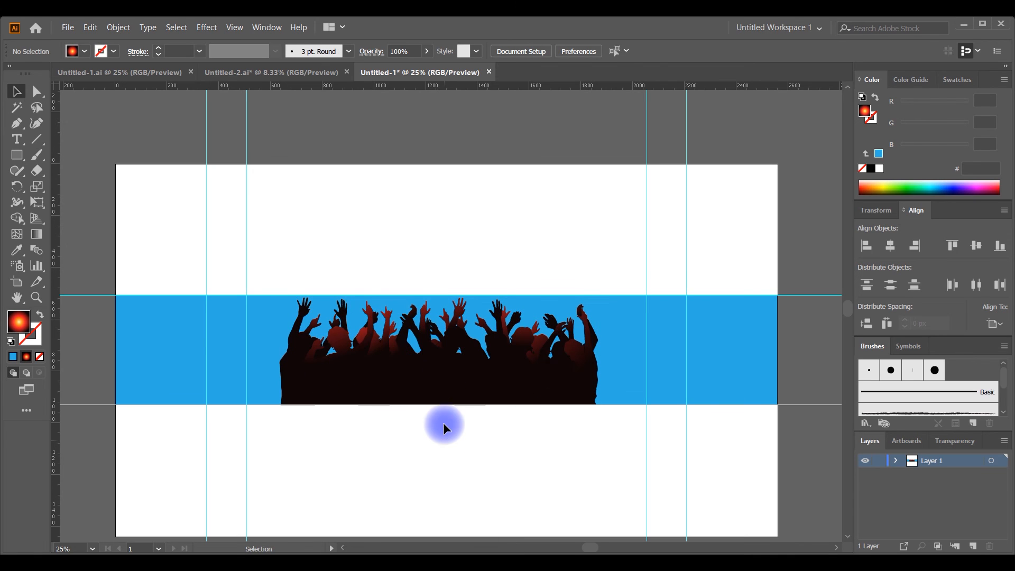
pyautogui.click(372, 345)
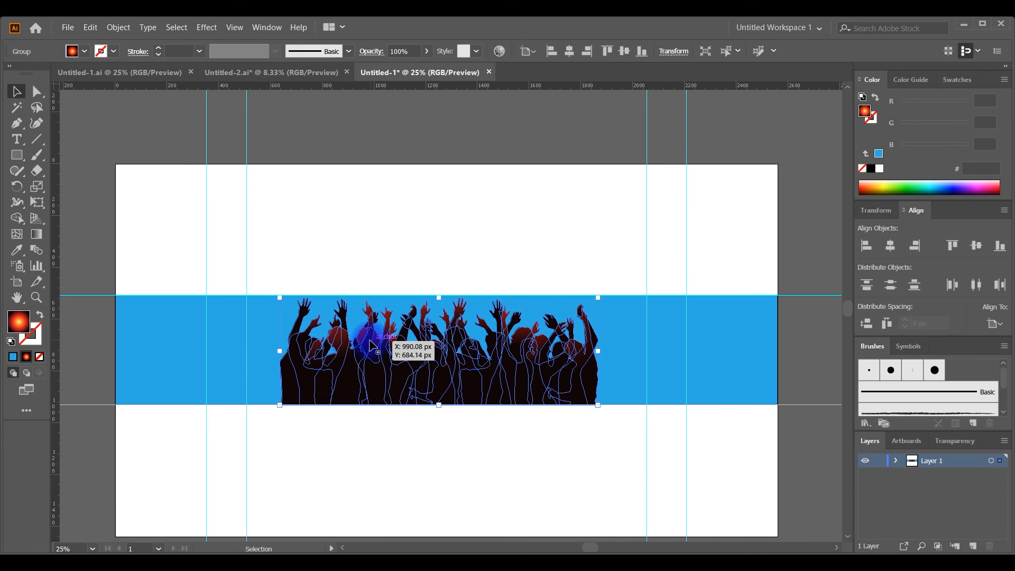
pyautogui.press('Right')
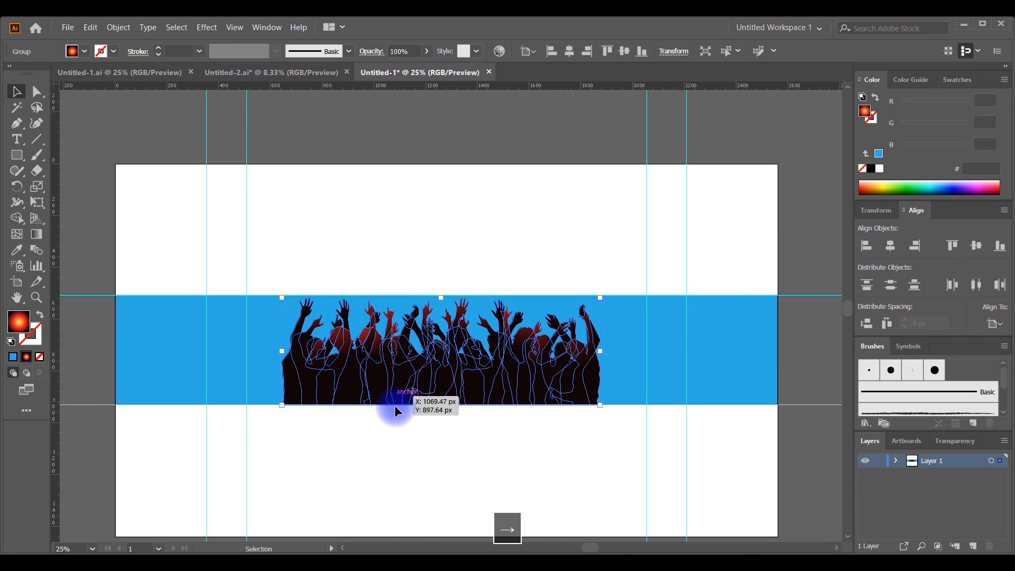
pyautogui.click(401, 447)
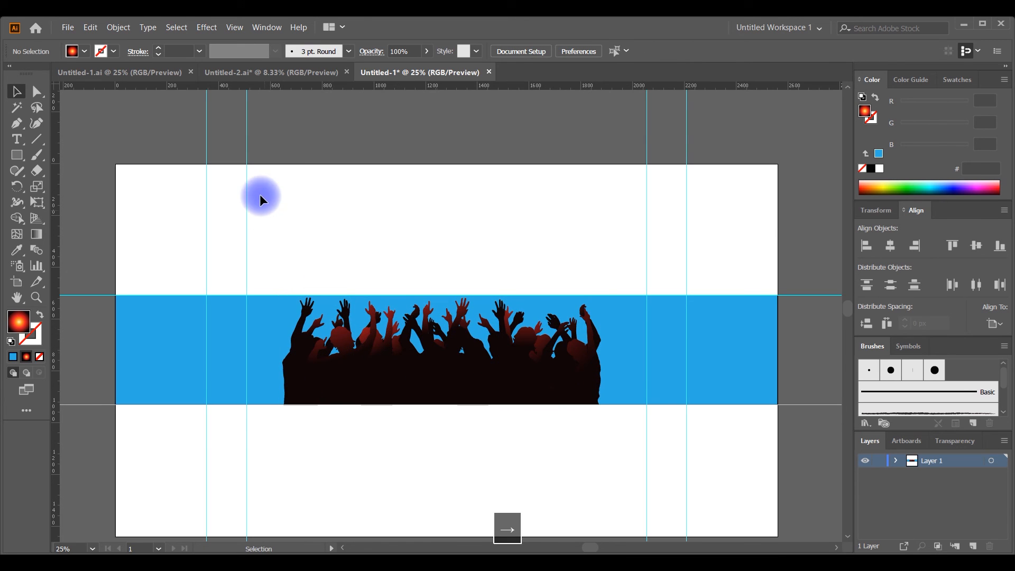
# - Bring the MUSICAL HUNT title from Untitled-2.ai into the banner and scale it down over the crowd's dark lower part
pyautogui.click(236, 72)
pyautogui.moveTo(390, 168); pyautogui.dragTo(370, 303)
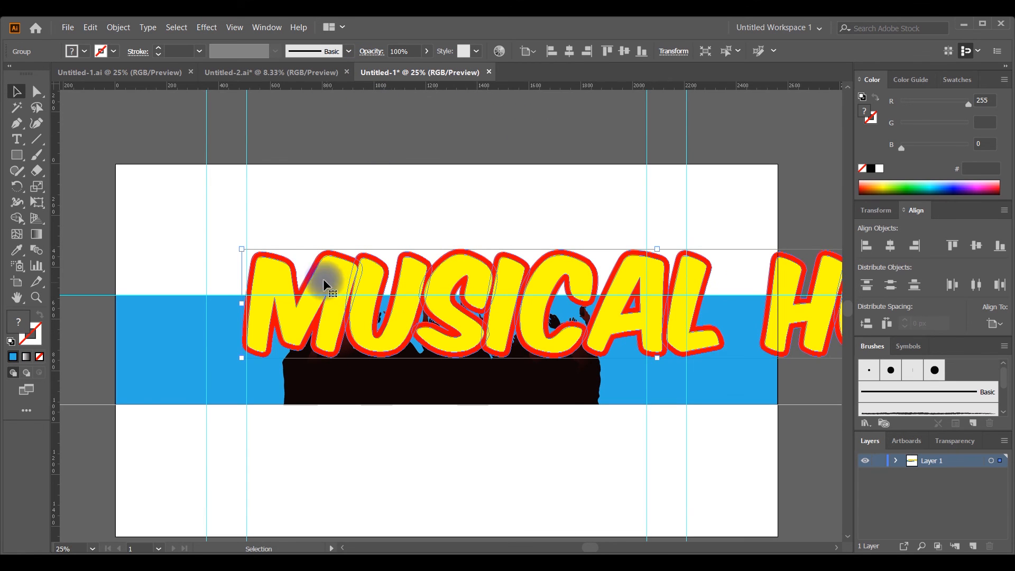
pyautogui.moveTo(241, 249); pyautogui.dragTo(421, 295)
pyautogui.moveTo(642, 330); pyautogui.dragTo(358, 382)
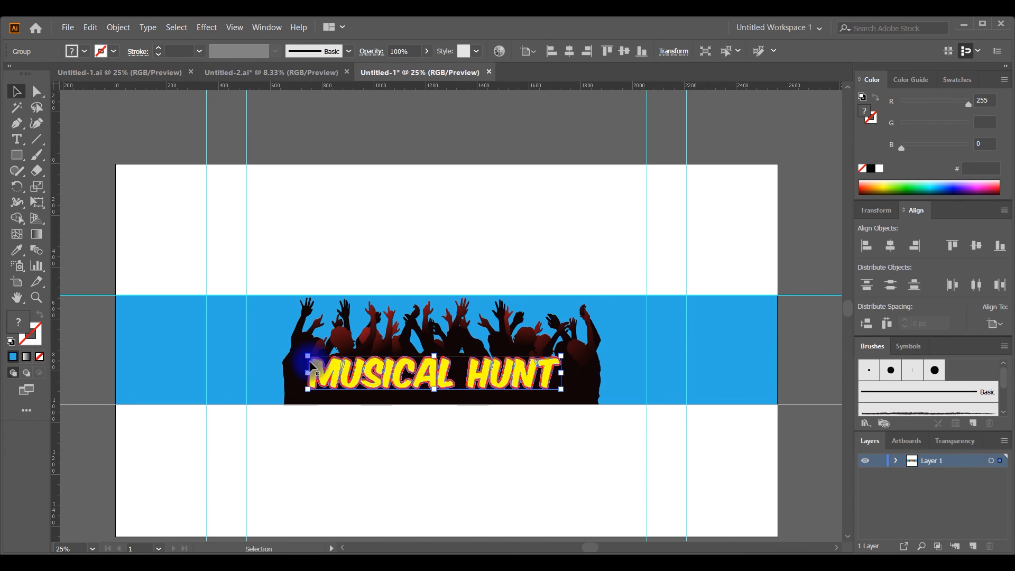
pyautogui.moveTo(423, 378); pyautogui.dragTo(415, 377)
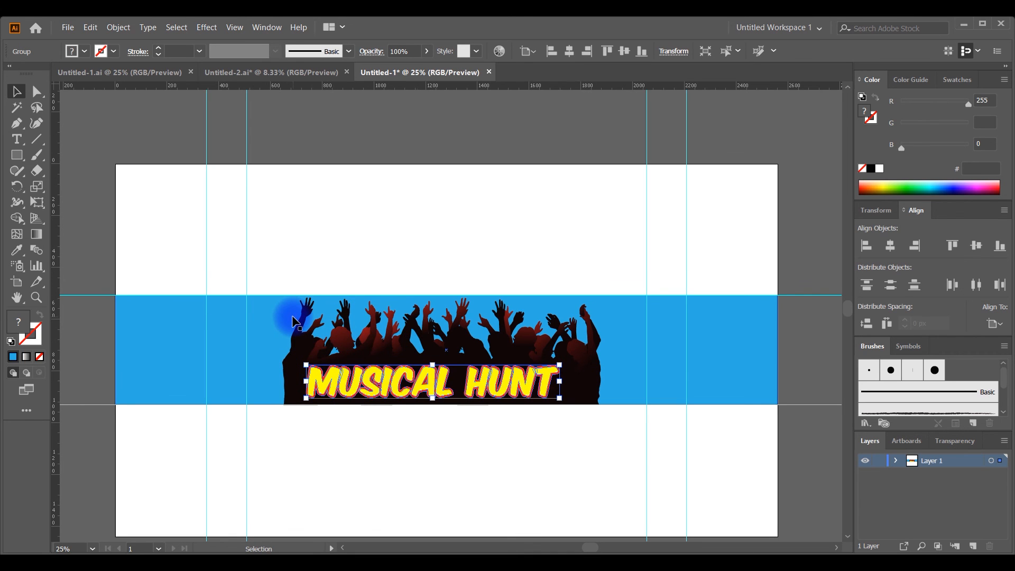
# - Nudge the MUSICAL HUNT title right to center it on the crowd silhouette
pyautogui.press('Right')
pyautogui.press('Right')
pyautogui.press('Right')
pyautogui.press('Right')
pyautogui.press('Right')
pyautogui.press('Right')
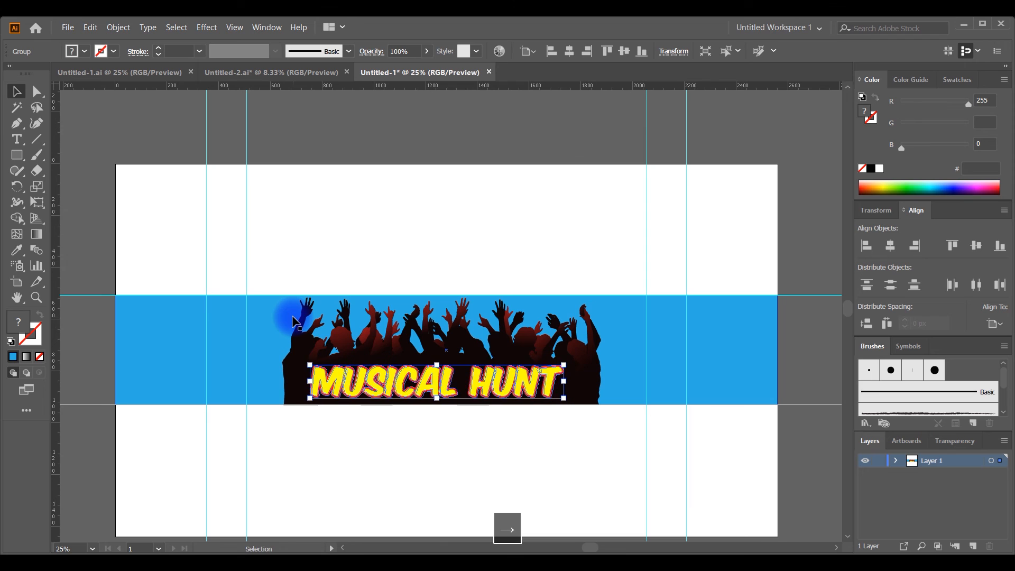
pyautogui.click(140, 95)
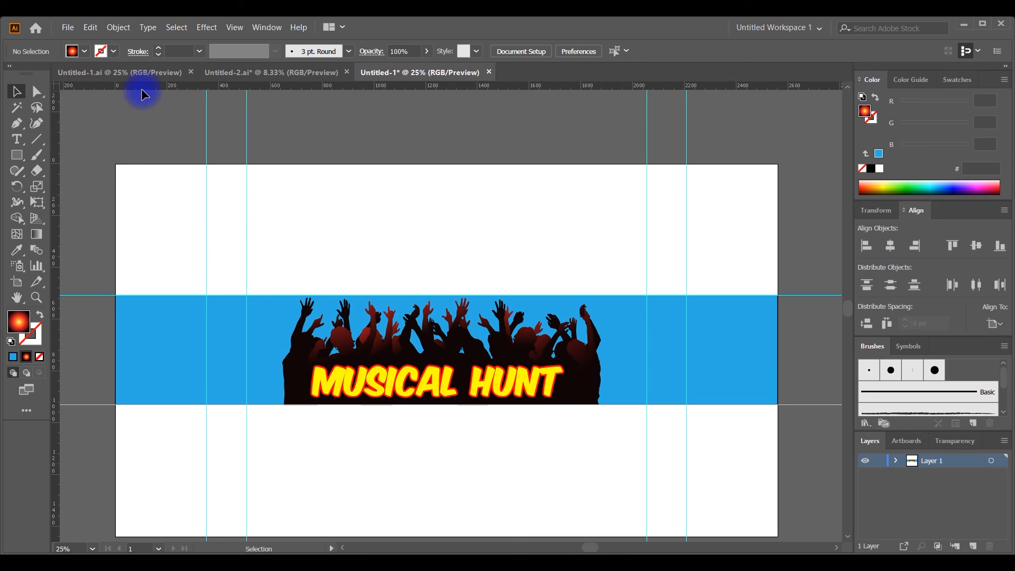
# - Ungroup the two dancers in Untitled-2.ai and place the arm-raised dancer at the blue band's right end, scaled to its height
pyautogui.click(232, 75)
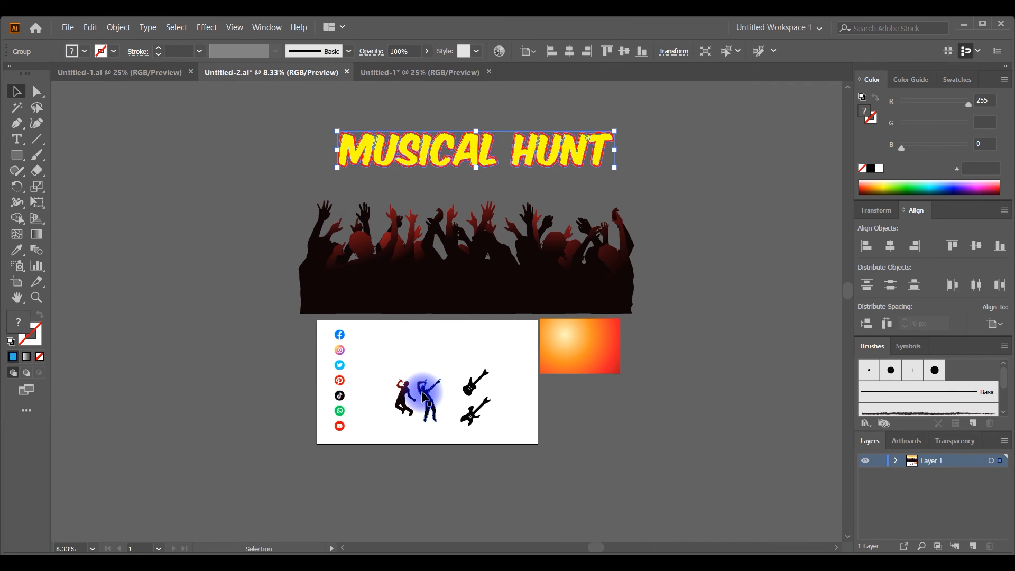
pyautogui.click(428, 402)
pyautogui.rightClick(427, 402)
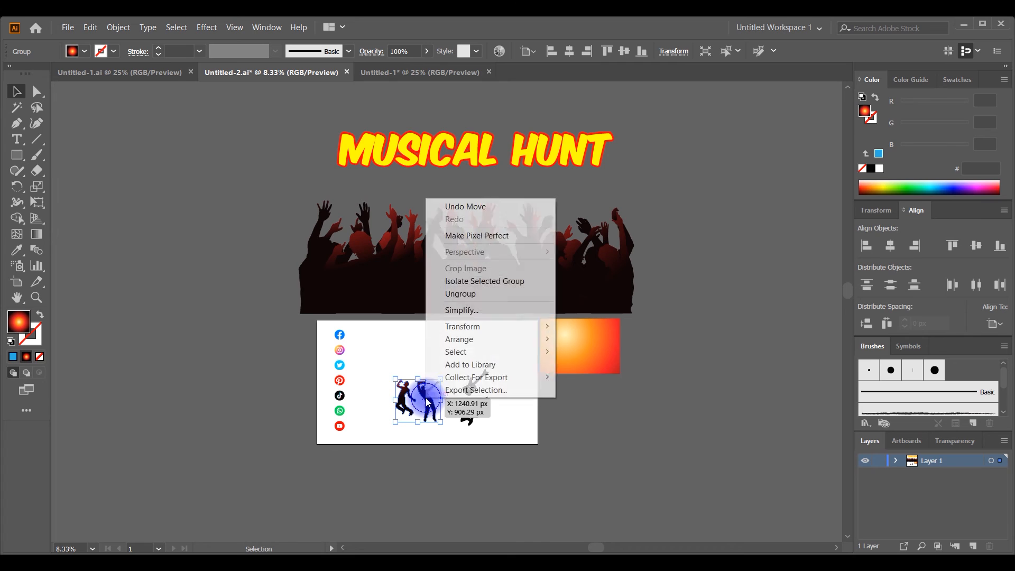
pyautogui.click(459, 297)
pyautogui.moveTo(428, 402); pyautogui.dragTo(715, 346)
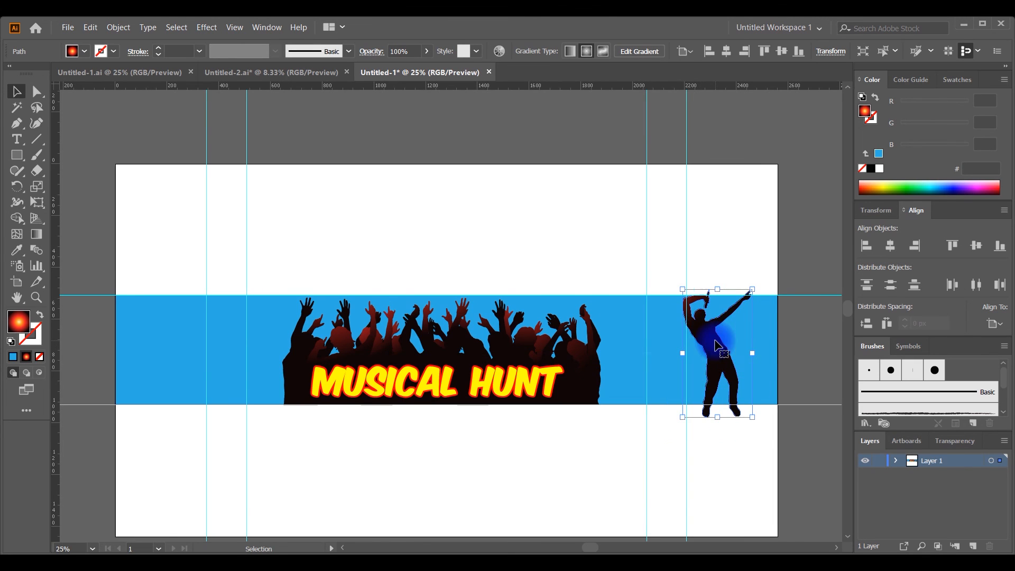
pyautogui.moveTo(682, 289); pyautogui.dragTo(719, 333)
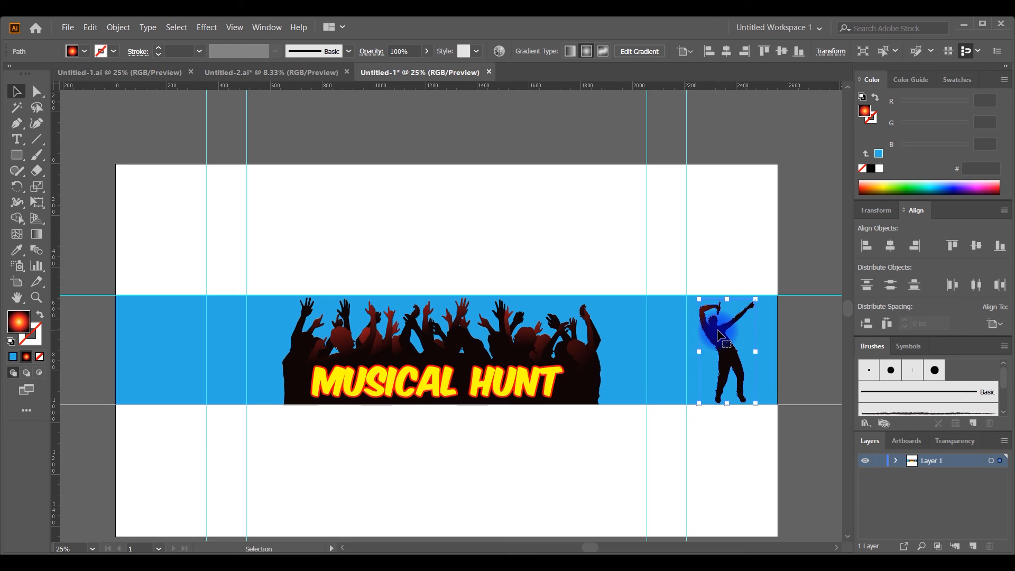
pyautogui.click(793, 241)
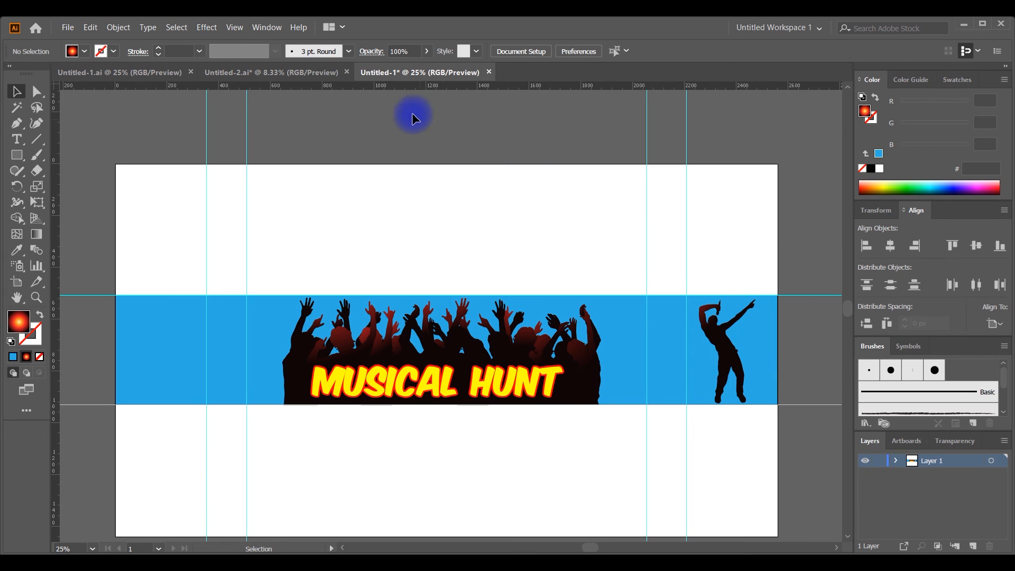
# - Bring the jumping microphone dancer from Untitled-2.ai into the banner and place it at the blue band's left end, matching its height
pyautogui.click(310, 72)
pyautogui.click(442, 312)
pyautogui.click(415, 395)
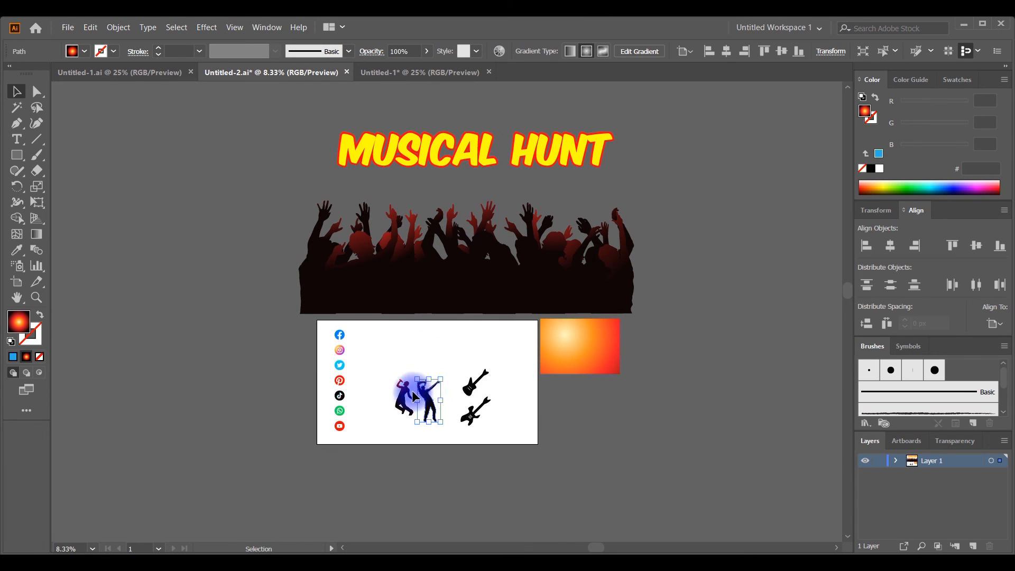
pyautogui.moveTo(410, 397); pyautogui.dragTo(155, 344)
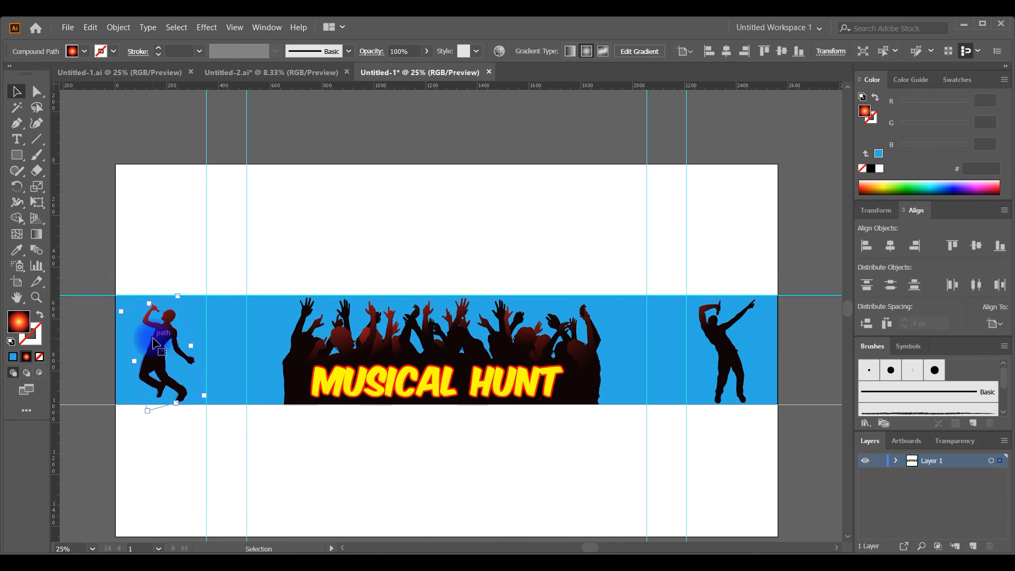
pyautogui.click(97, 238)
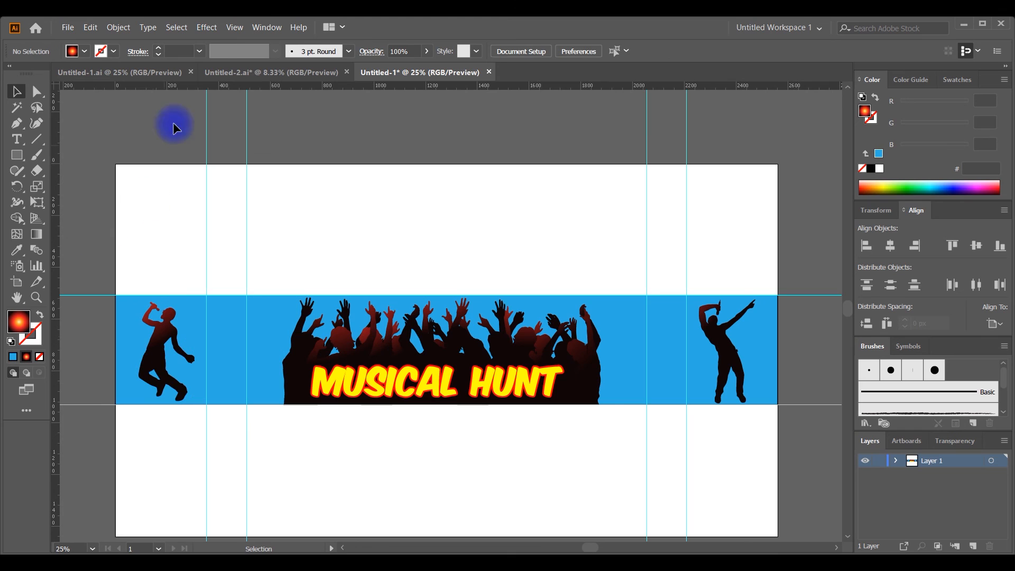
# - Bring the orange-red gradient rectangle from Untitled-2.ai into the banner and resize it to cover the whole blue band
pyautogui.click(222, 70)
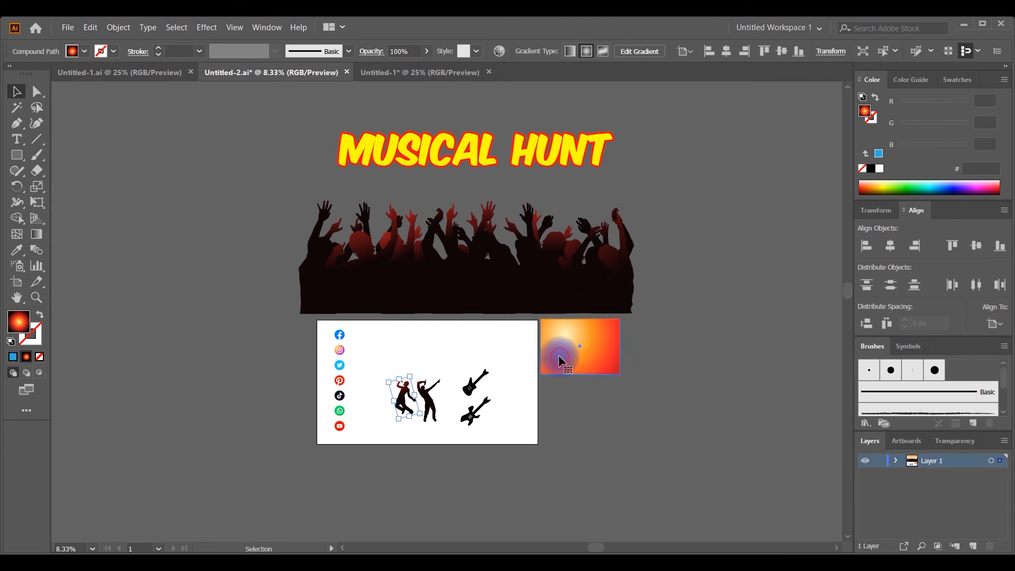
pyautogui.moveTo(563, 357); pyautogui.dragTo(340, 305)
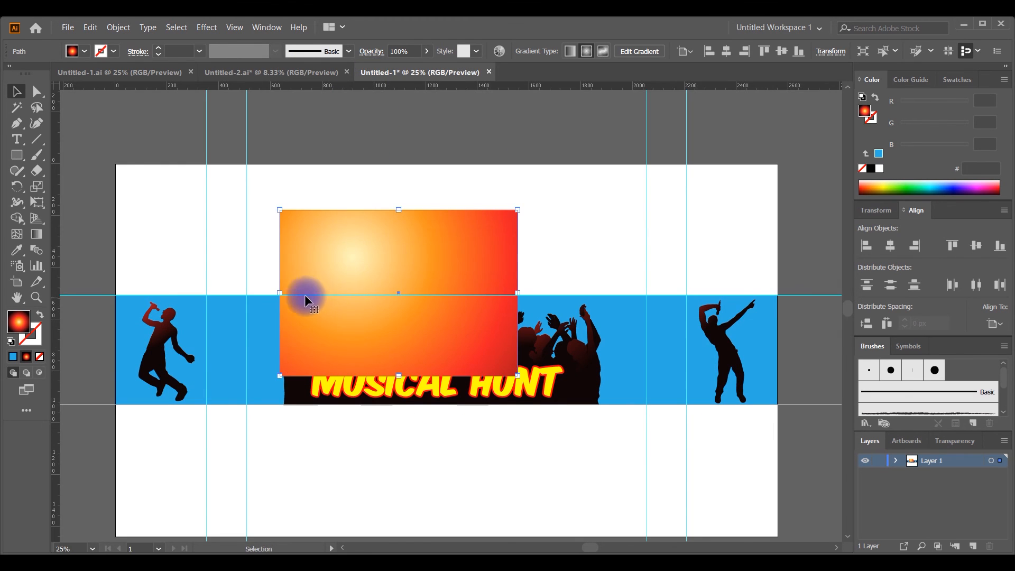
pyautogui.moveTo(276, 294); pyautogui.dragTo(215, 294)
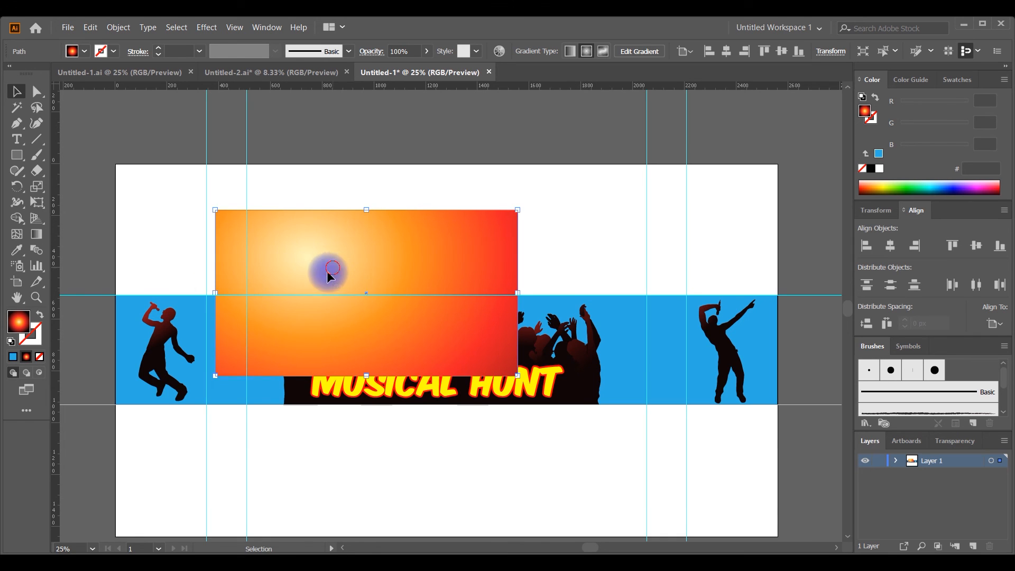
pyautogui.moveTo(329, 272); pyautogui.dragTo(233, 353)
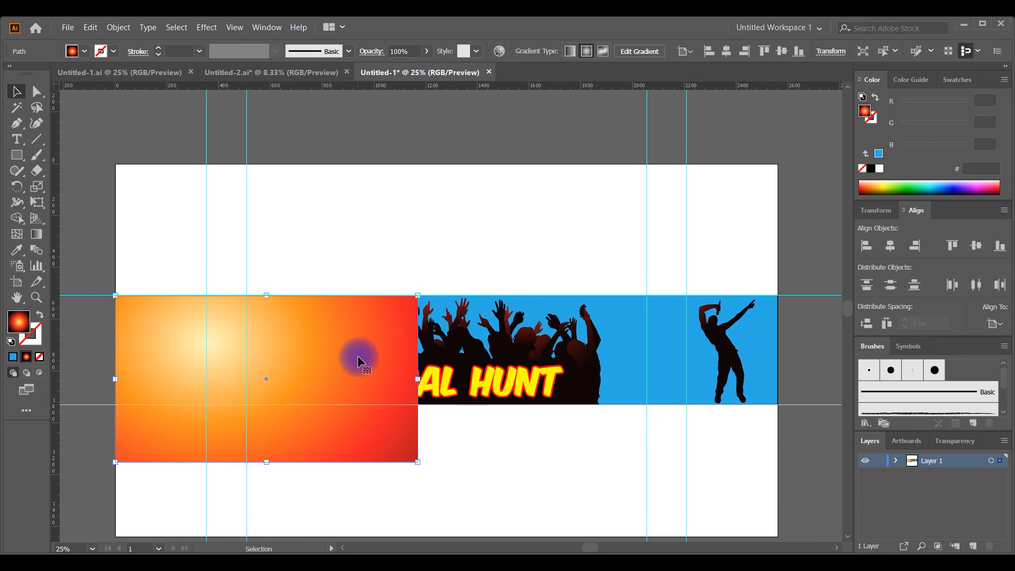
pyautogui.moveTo(417, 376); pyautogui.dragTo(779, 374)
pyautogui.moveTo(452, 464); pyautogui.dragTo(454, 408)
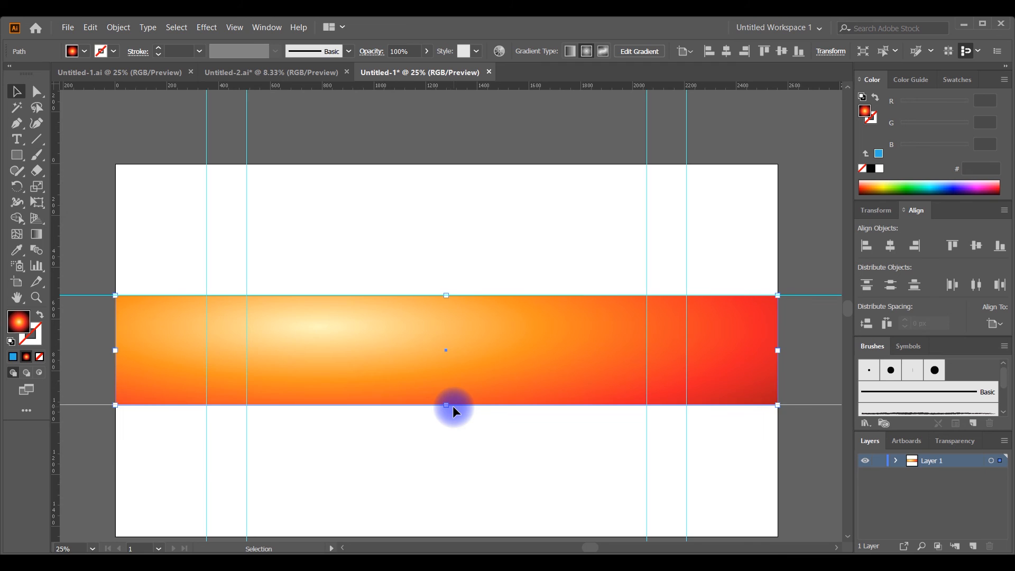
# - Restack the gradient rectangle directly above the blue band and behind the dancers, crowd and title
pyautogui.hotkey('ctrl', 'shift', '[')
pyautogui.hotkey('ctrl', ']')
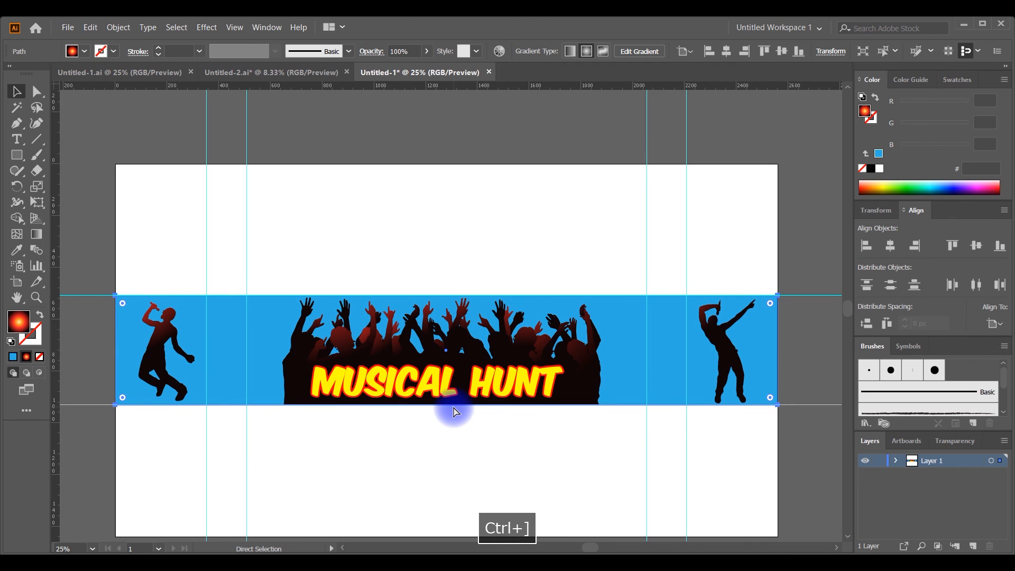
pyautogui.hotkey('ctrl', ']')
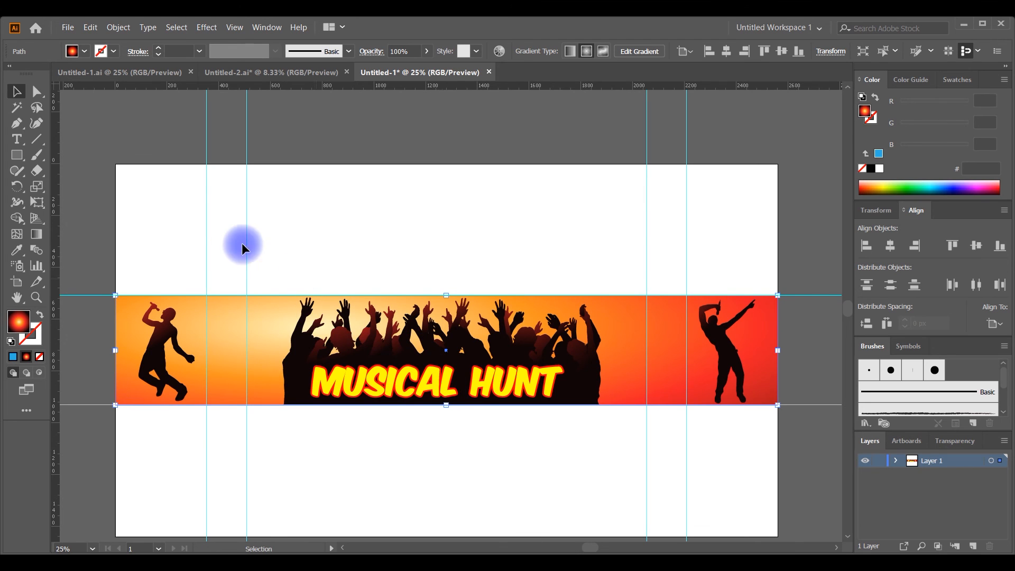
pyautogui.click(16, 92)
pyautogui.click(204, 107)
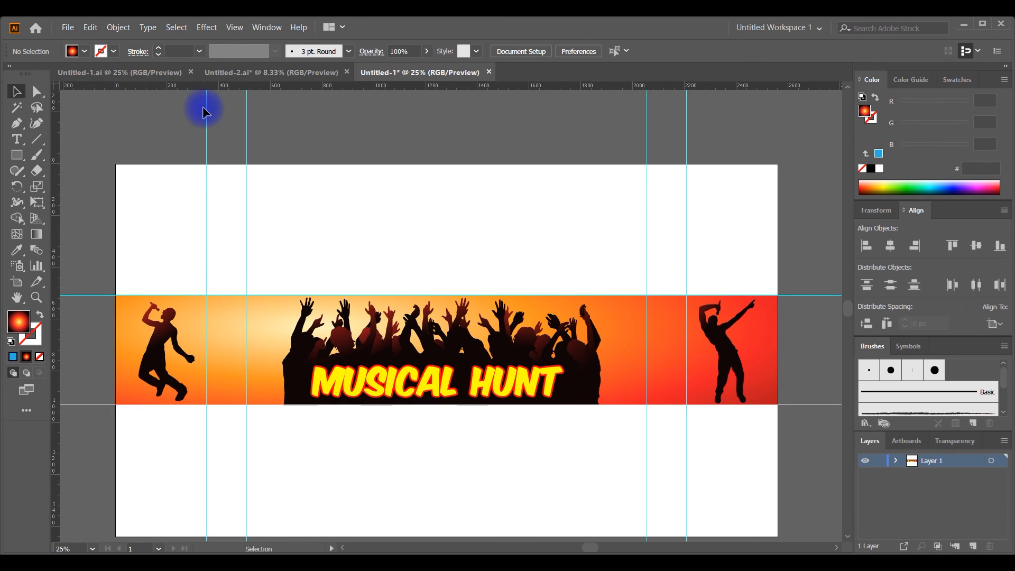
# - Bring the upper guitar from Untitled-2.ai into the banner and set it nearly upright between the two right vertical guides
pyautogui.click(249, 72)
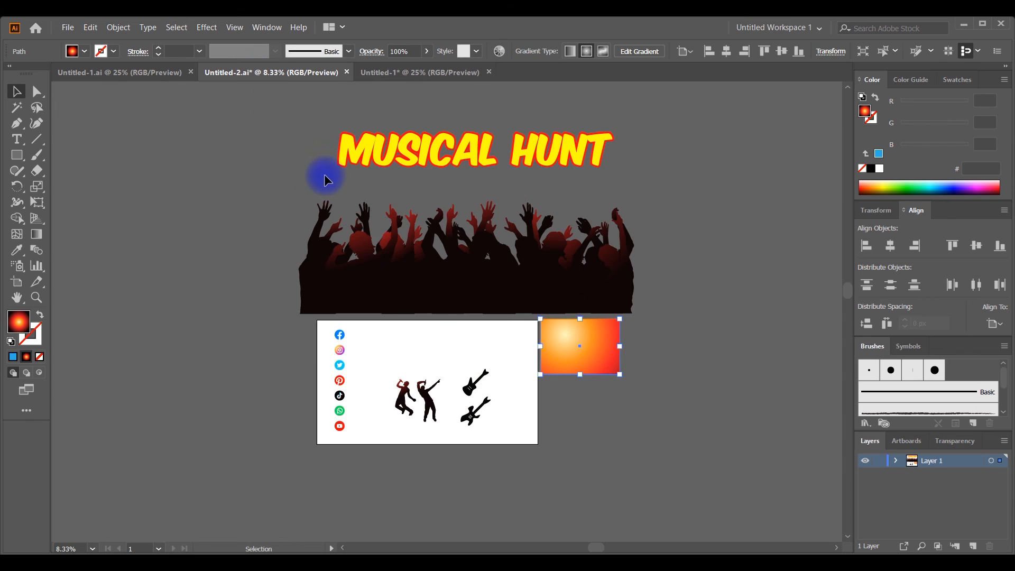
pyautogui.moveTo(471, 390); pyautogui.dragTo(643, 388)
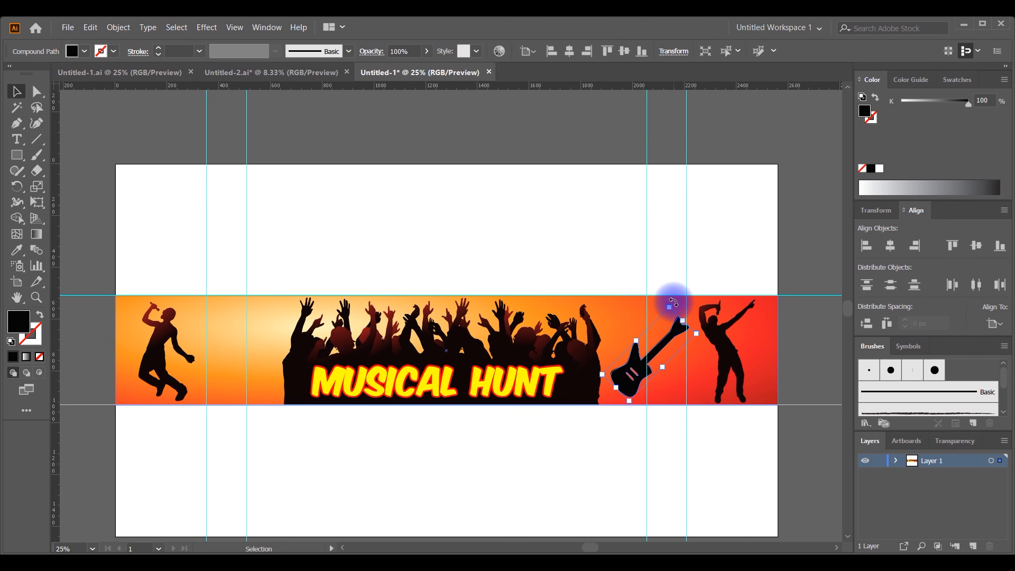
pyautogui.moveTo(673, 302); pyautogui.dragTo(634, 317)
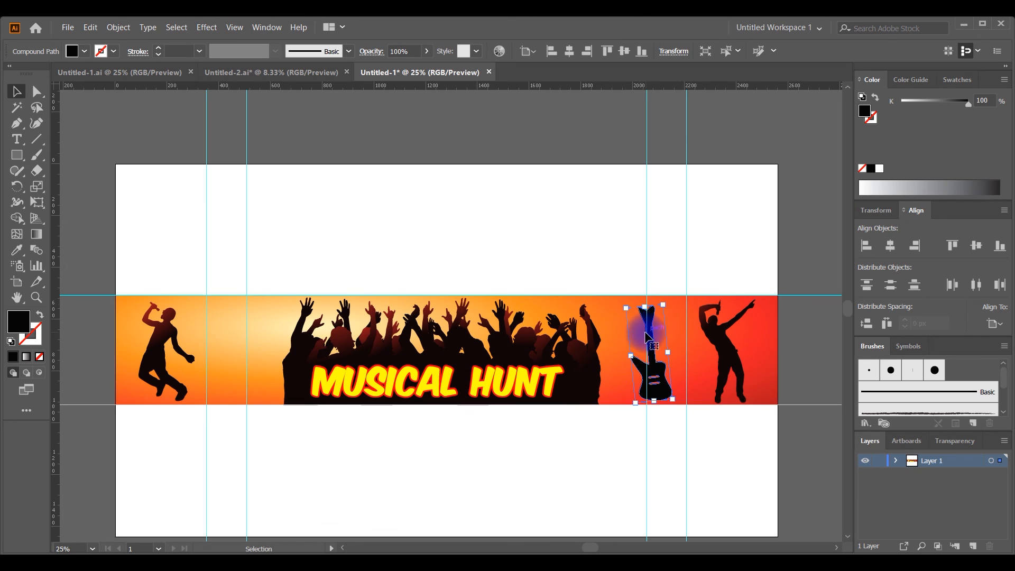
pyautogui.moveTo(654, 364); pyautogui.dragTo(665, 369)
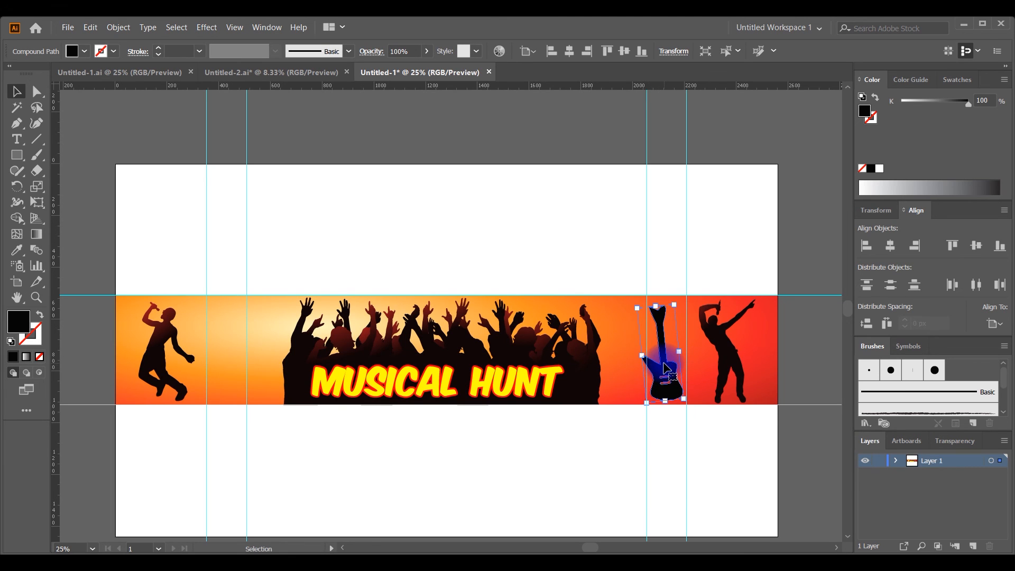
# - Scale the right guitar down so that it fits between the two right vertical guides
pyautogui.hotkey('ctrl', '+')
pyautogui.hotkey('ctrl', '+')
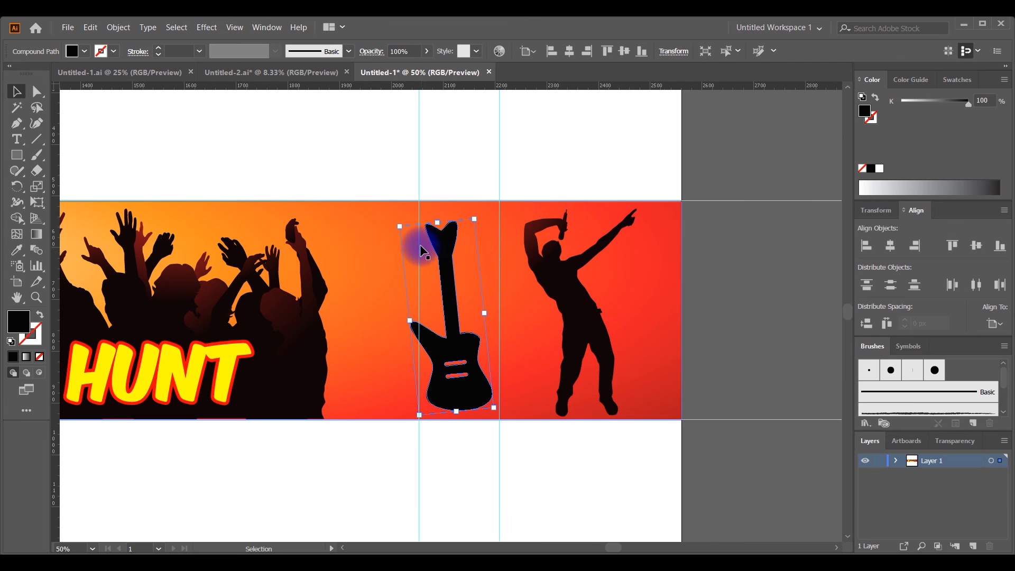
pyautogui.moveTo(401, 230); pyautogui.dragTo(458, 286)
# - Bring the lower guitar from Untitled-2.ai into the banner beside the left dancer
pyautogui.hotkey('ctrl', '-')
pyautogui.hotkey('ctrl', '-')
pyautogui.hotkey('ctrl', '-')
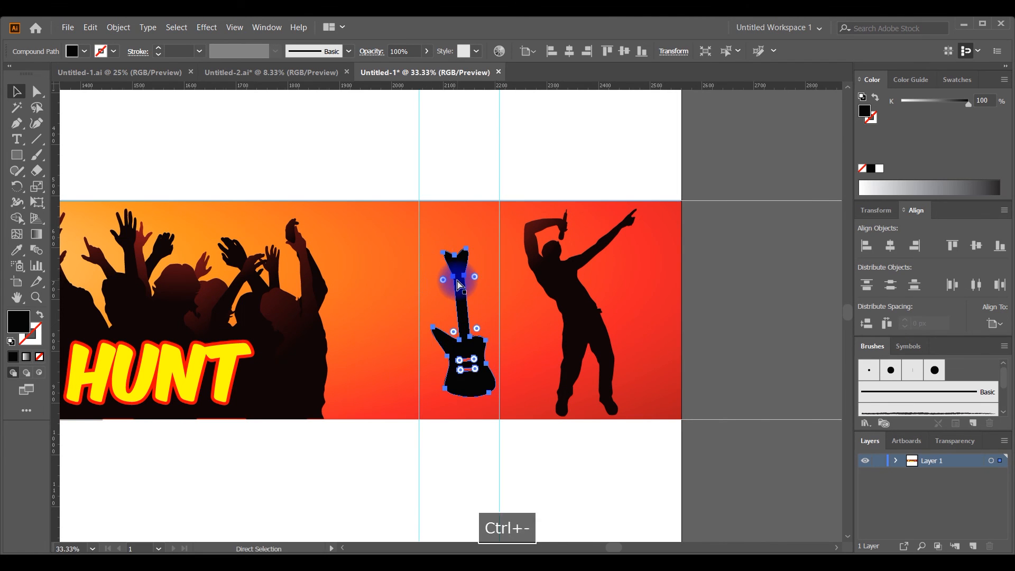
pyautogui.click(260, 73)
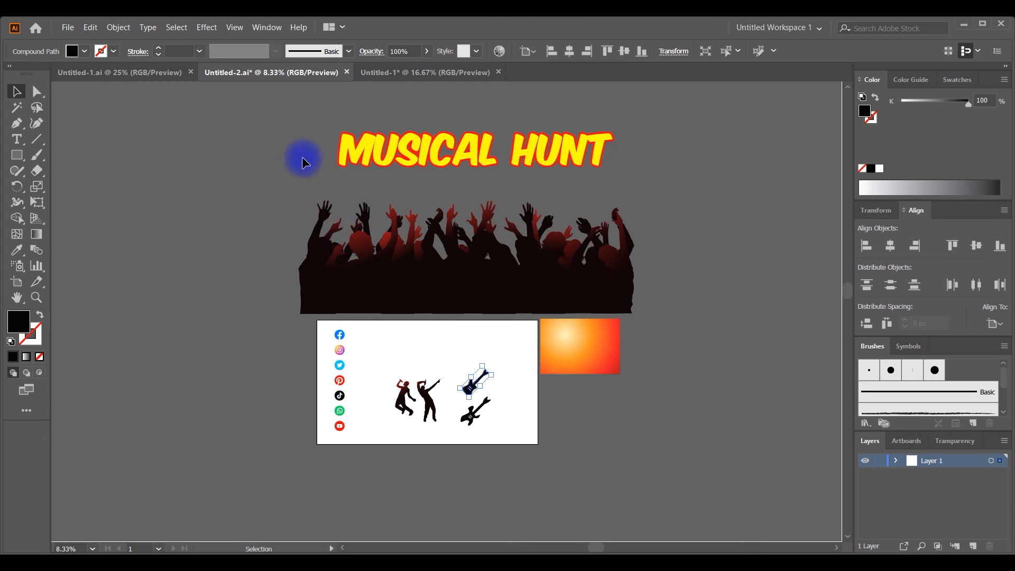
pyautogui.moveTo(484, 407); pyautogui.dragTo(406, 77)
pyautogui.moveTo(166, 324); pyautogui.dragTo(168, 323)
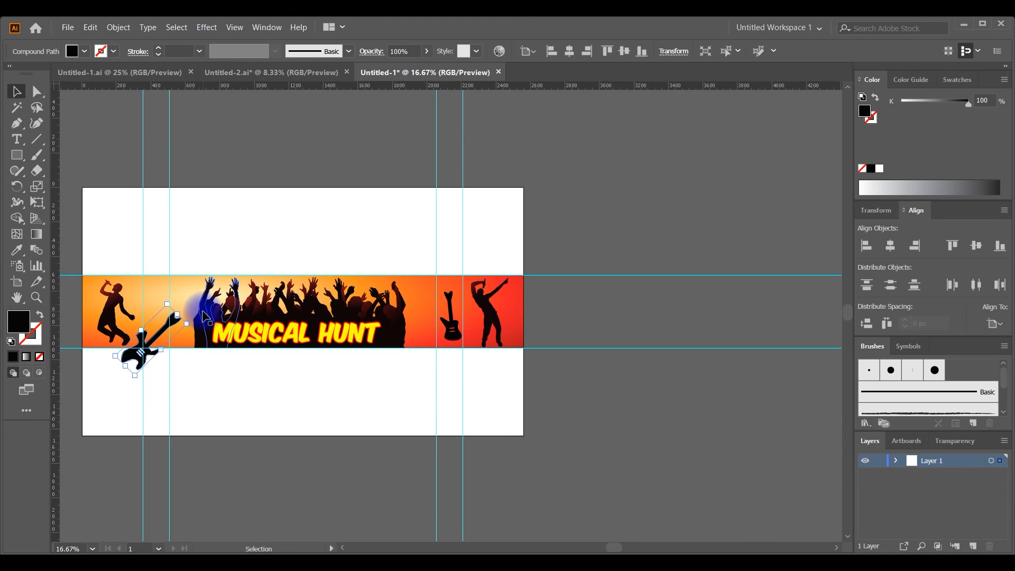
# - Rotate the left guitar upright and move it up onto the band between the two left vertical guides
pyautogui.hotkey('ctrl', '=')
pyautogui.hotkey('ctrl', '=')
pyautogui.hotkey('ctrl', '=')
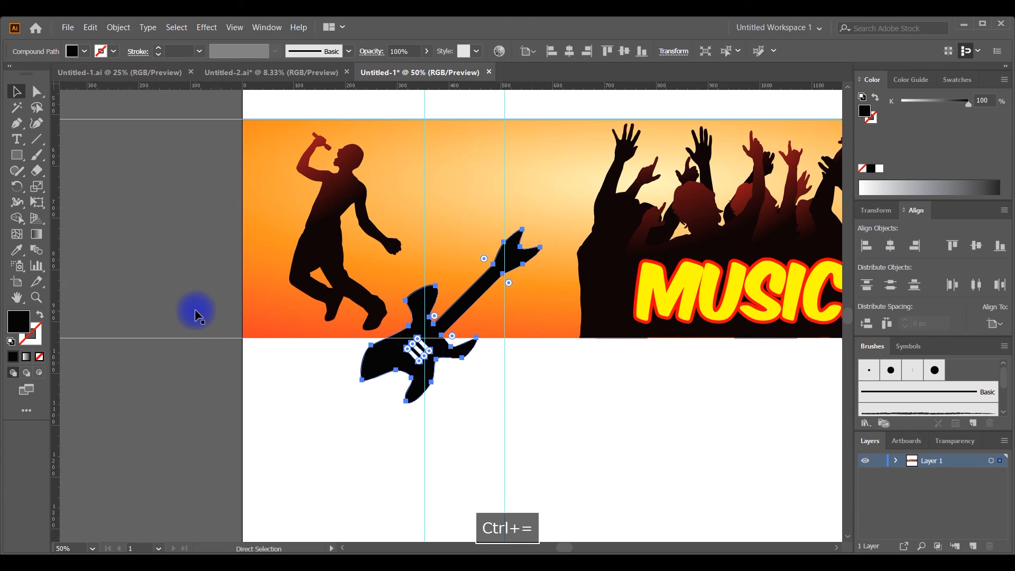
pyautogui.moveTo(515, 160); pyautogui.dragTo(381, 161)
pyautogui.moveTo(453, 296); pyautogui.dragTo(454, 194)
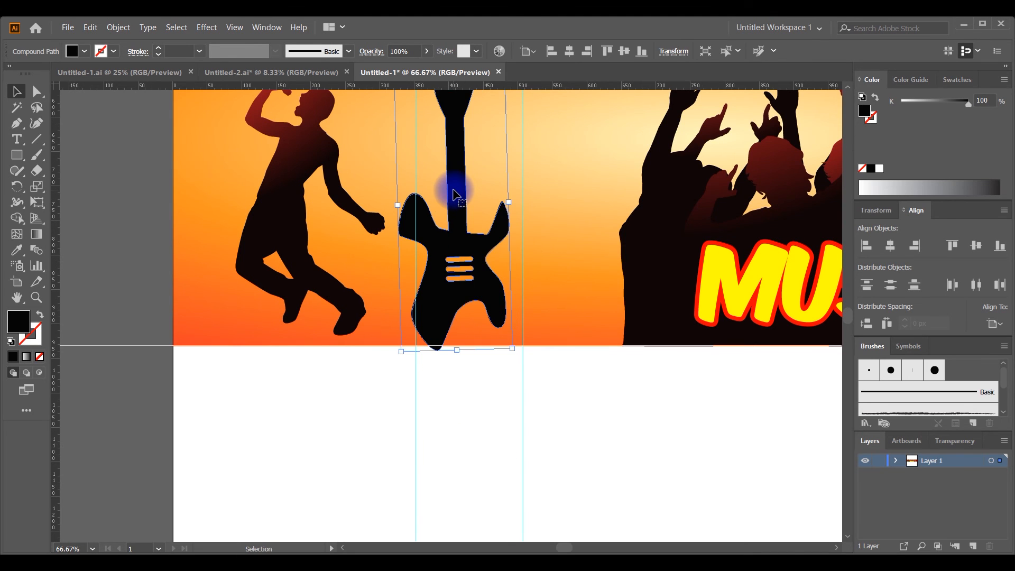
pyautogui.hotkey('ctrl', '-')
pyautogui.hotkey('ctrl', '-')
pyautogui.hotkey('ctrl', '-')
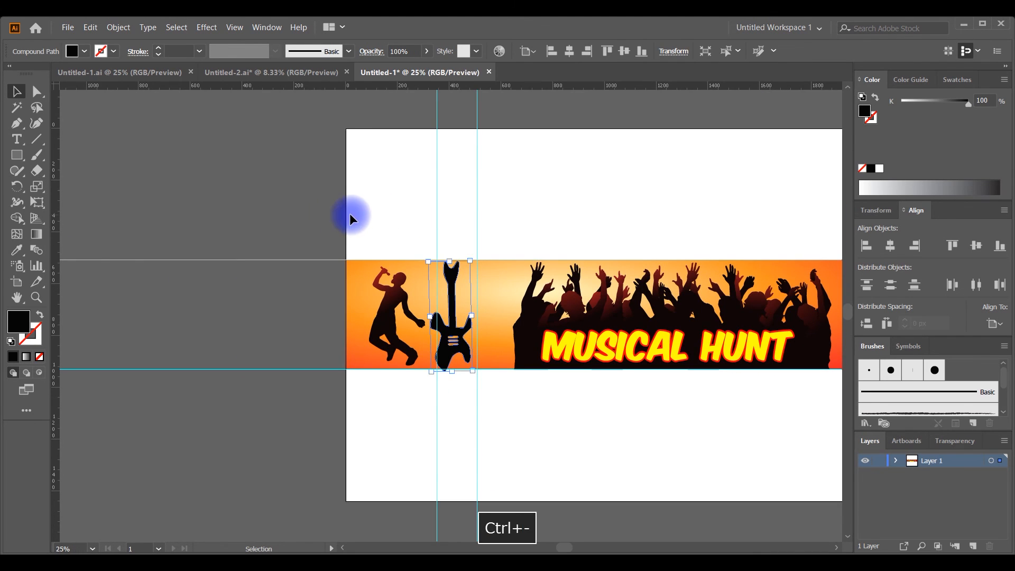
pyautogui.click(332, 218)
# - Stretch the right guitar taller toward the band's upper edge and straighten it, centered between the two right guides
pyautogui.hotkey('ctrl', '-')
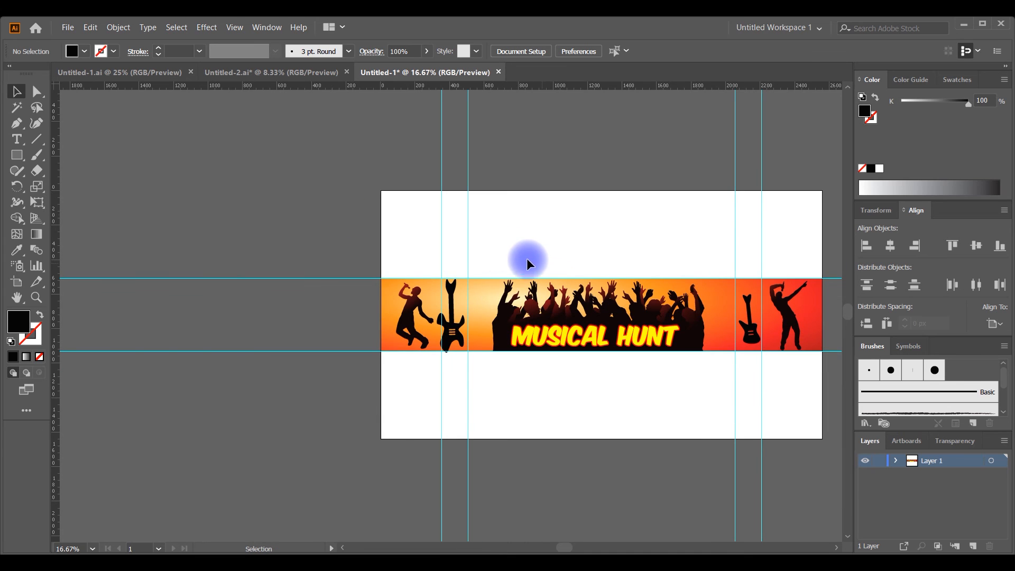
pyautogui.click(753, 301)
pyautogui.click(753, 301)
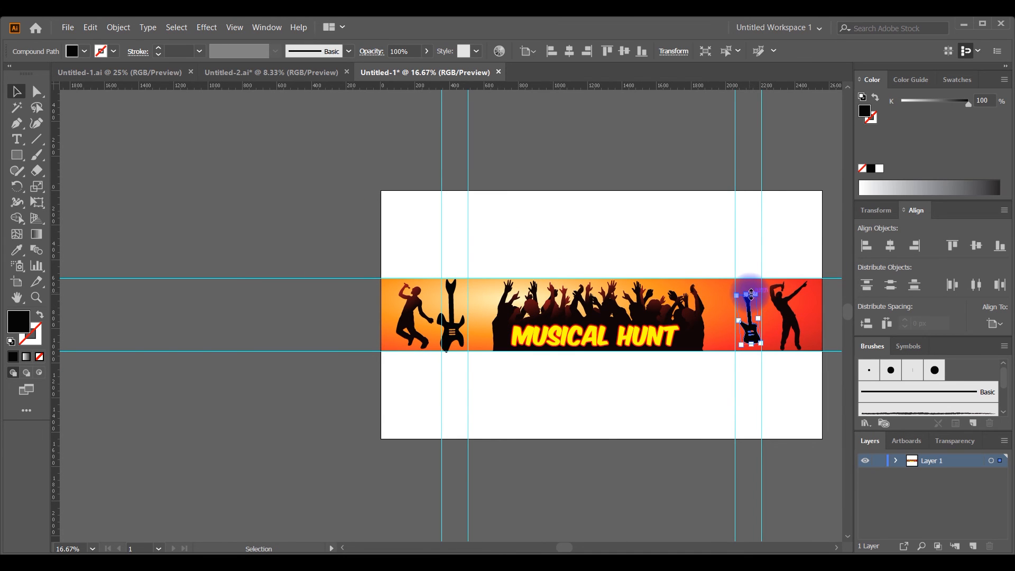
pyautogui.moveTo(748, 293); pyautogui.dragTo(746, 281)
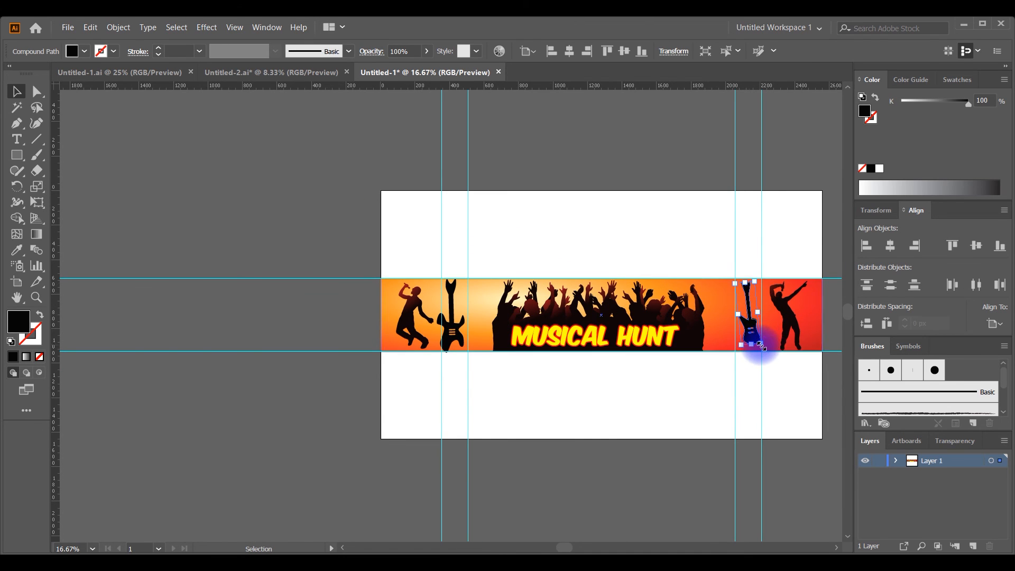
pyautogui.moveTo(765, 348); pyautogui.dragTo(764, 352)
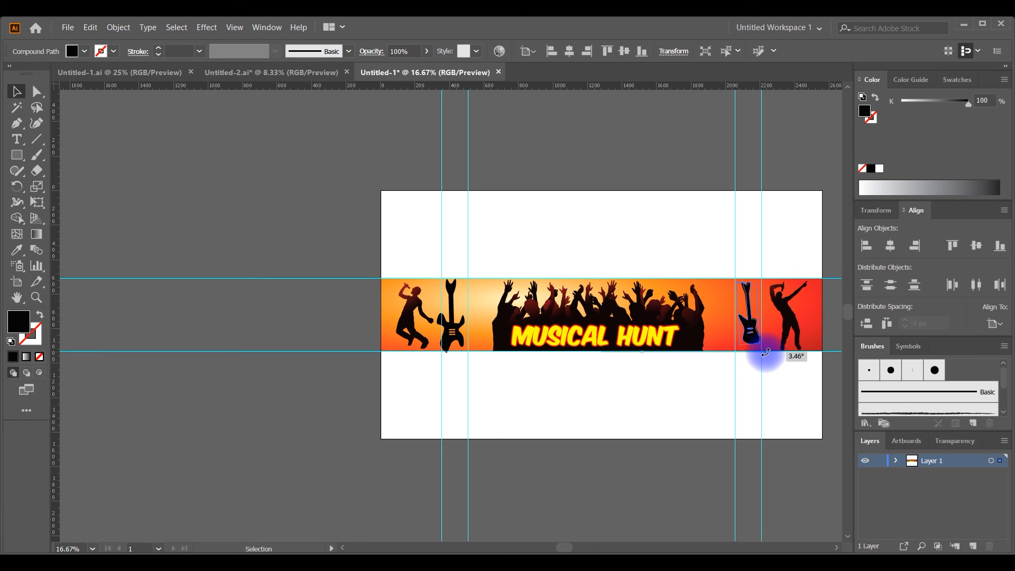
pyautogui.click(760, 330)
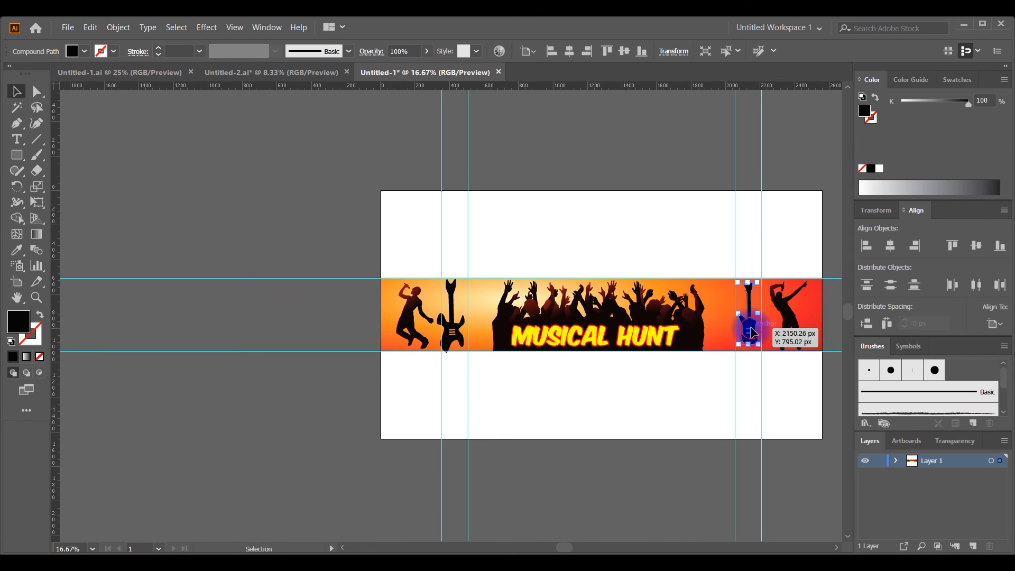
pyautogui.moveTo(753, 332); pyautogui.dragTo(754, 335)
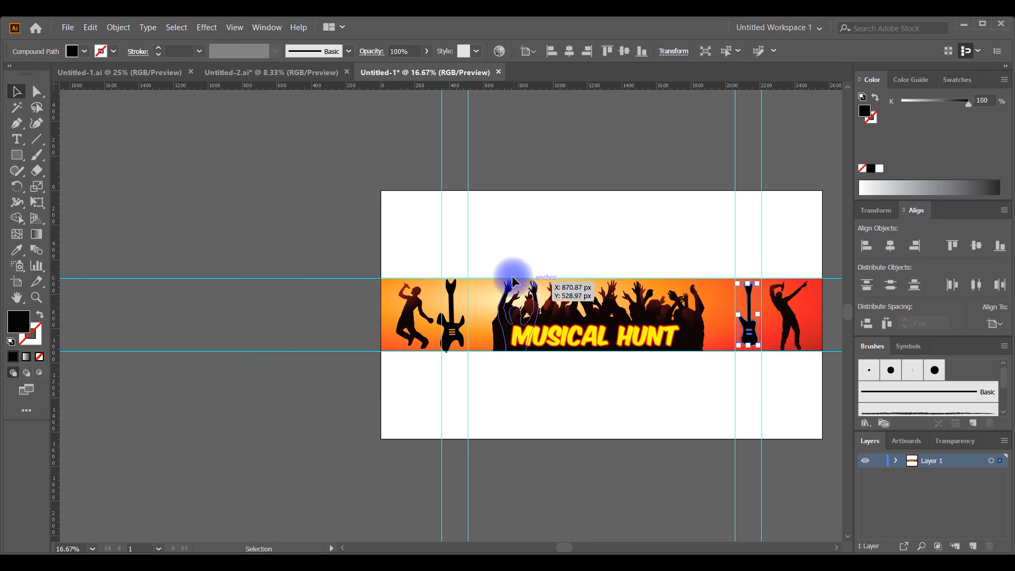
pyautogui.click(313, 221)
# - Resize the left guitar to fit the band's height and narrow it between the two left guides
pyautogui.click(443, 316)
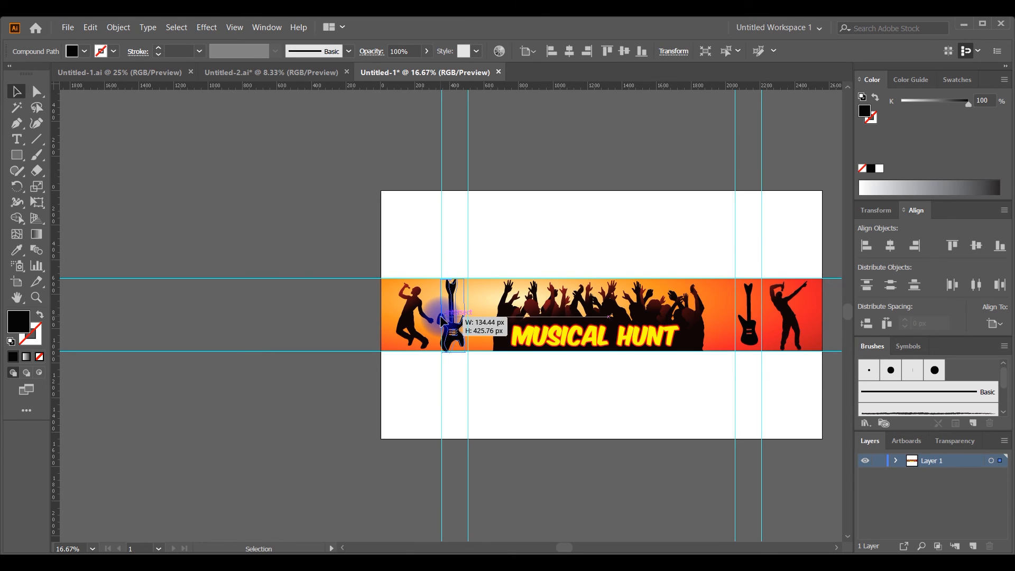
pyautogui.moveTo(443, 320); pyautogui.dragTo(444, 317)
pyautogui.moveTo(453, 279); pyautogui.dragTo(456, 299)
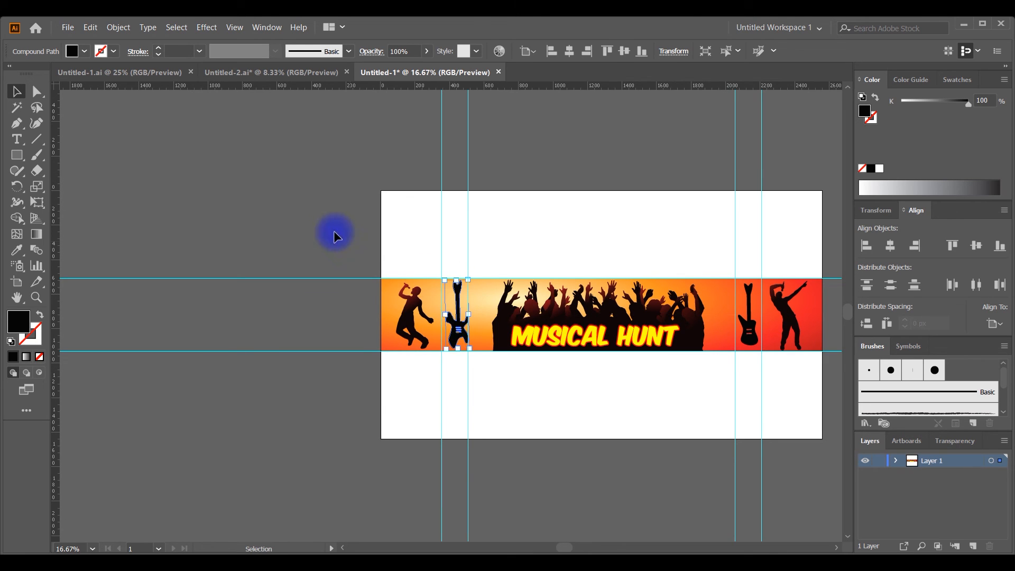
pyautogui.click(356, 231)
pyautogui.click(458, 324)
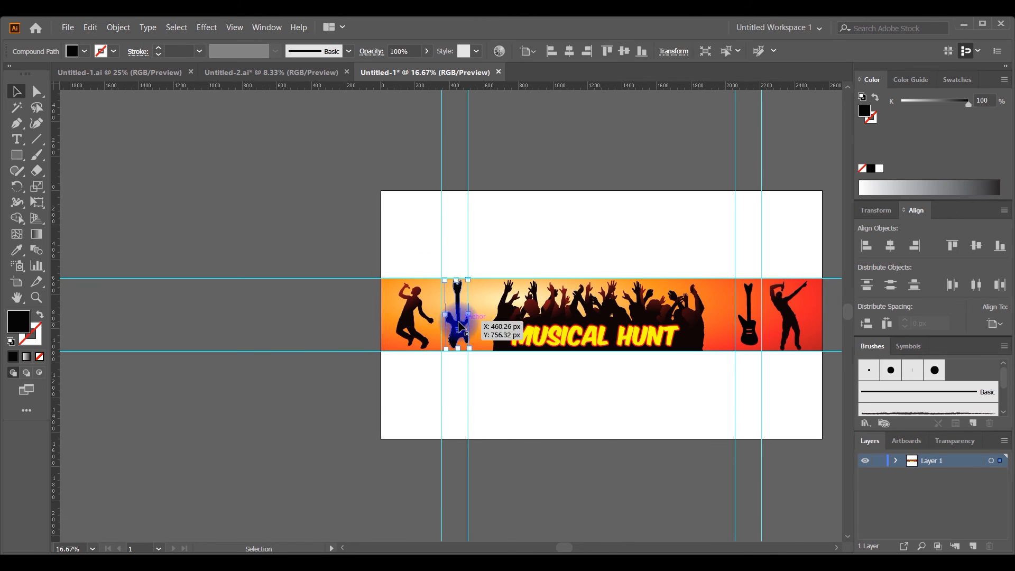
pyautogui.moveTo(468, 315); pyautogui.dragTo(463, 315)
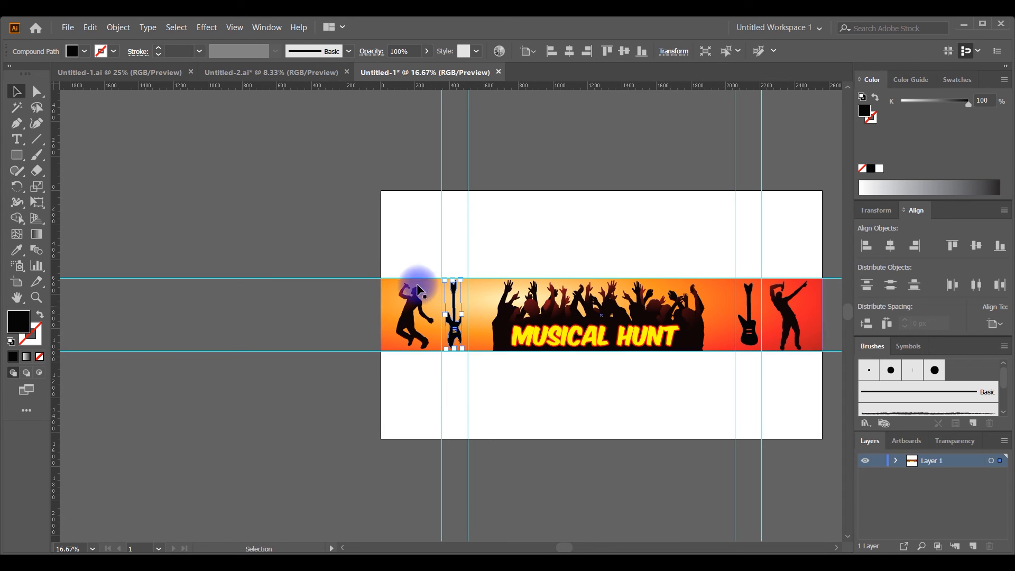
pyautogui.click(332, 242)
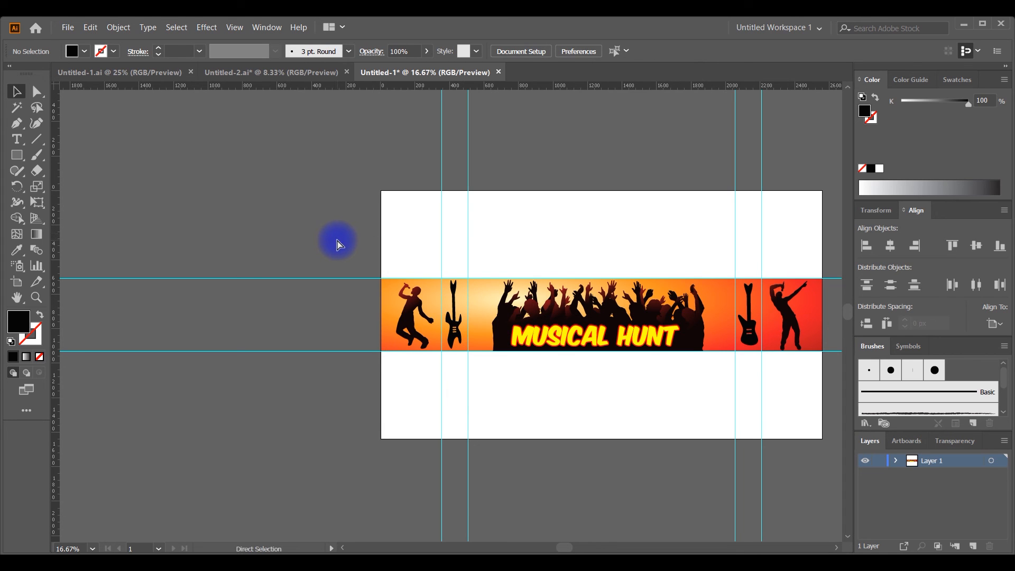
# - Bring the Facebook icon from Untitled-2.ai into the banner and place it at the end of the Musical Hunt title
pyautogui.hotkey('ctrl', '-')
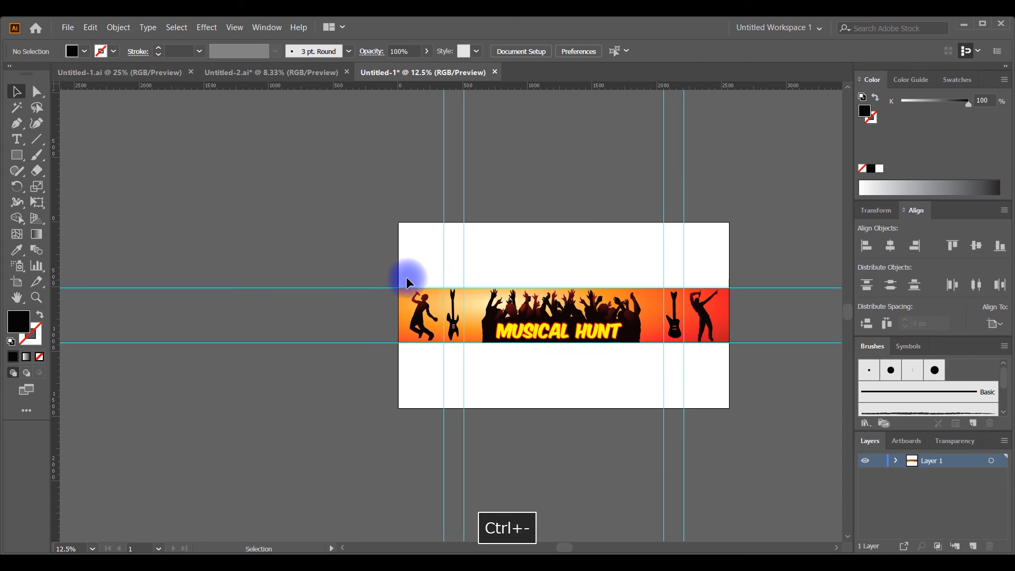
pyautogui.click(287, 72)
pyautogui.moveTo(395, 294); pyautogui.dragTo(408, 79)
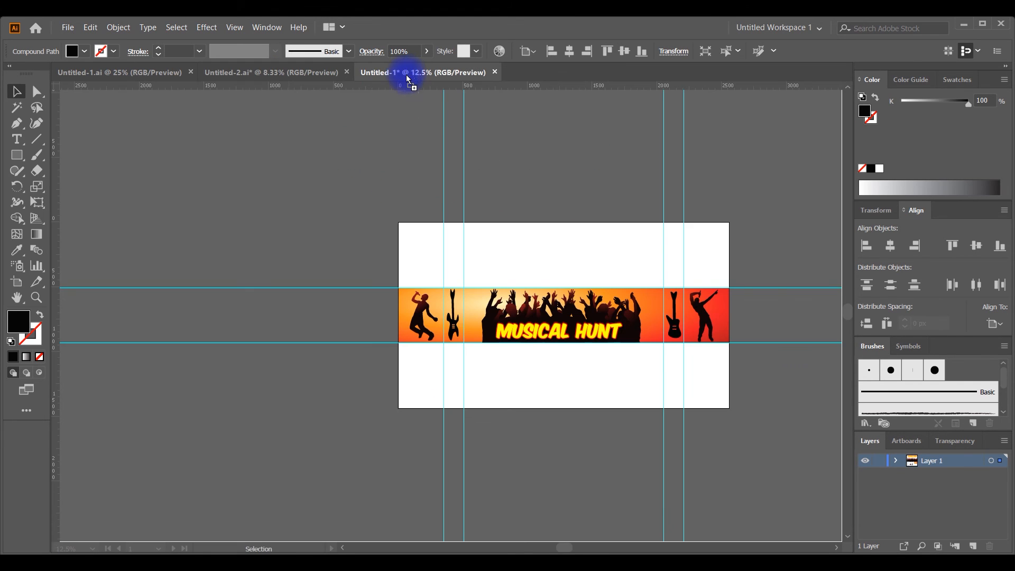
pyautogui.moveTo(509, 304); pyautogui.dragTo(509, 315)
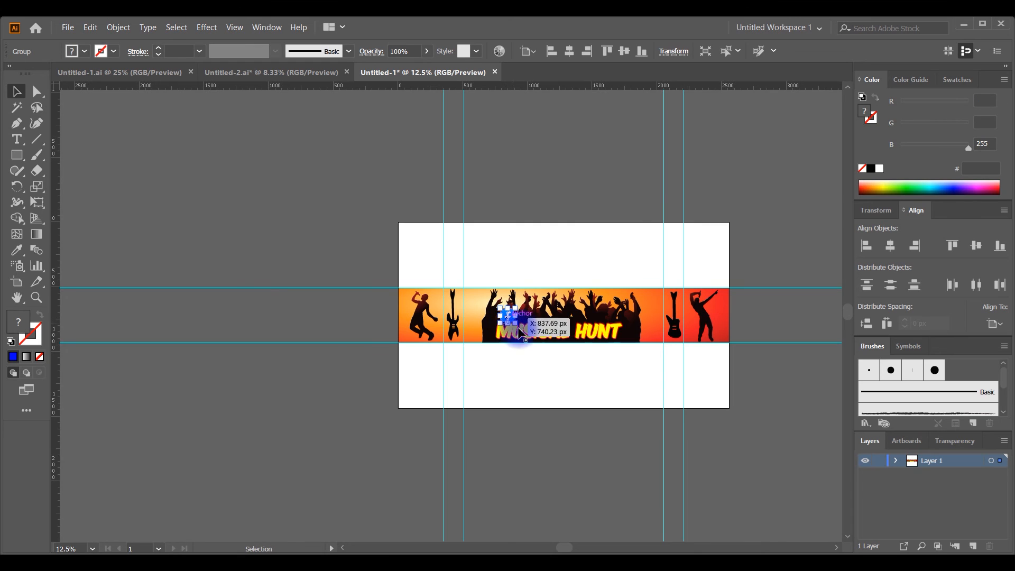
pyautogui.click(365, 268)
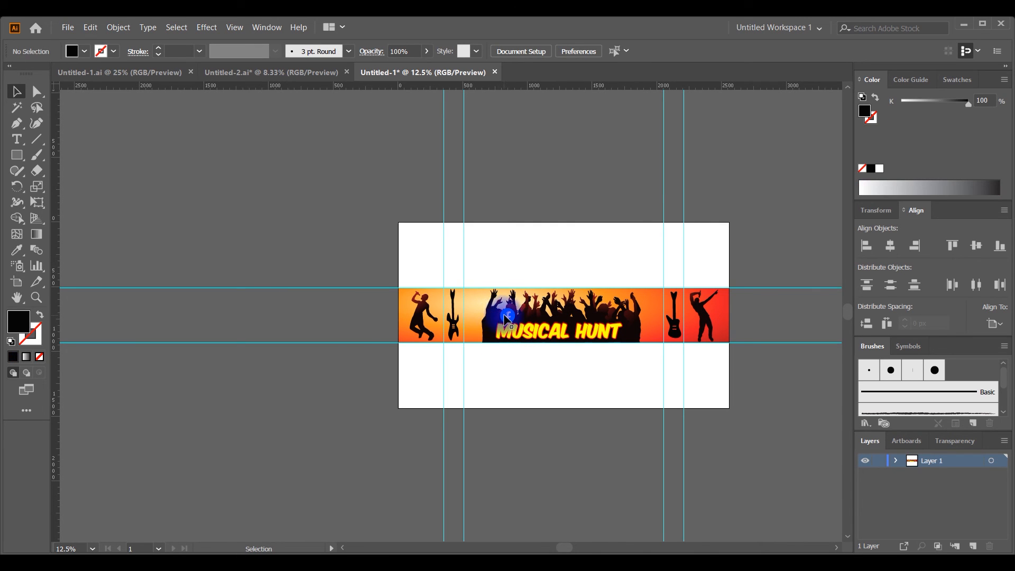
pyautogui.moveTo(506, 316); pyautogui.dragTo(630, 320)
pyautogui.hotkey('ctrl', '=')
pyautogui.hotkey('ctrl', '=')
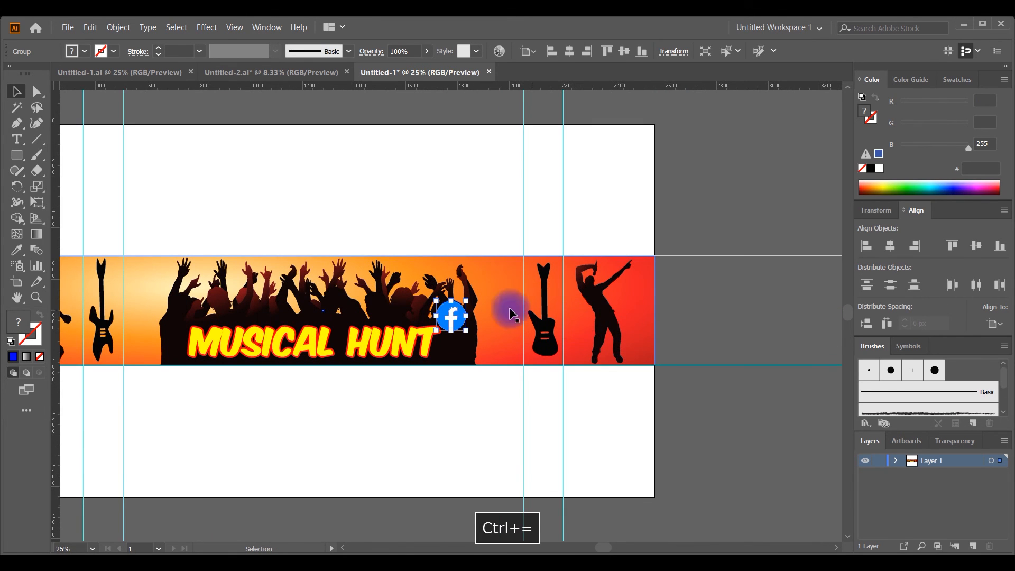
# - Move the Musical Hunt title up on the crowd and place the Facebook icon beneath the title's first letter
pyautogui.moveTo(364, 347); pyautogui.dragTo(369, 313)
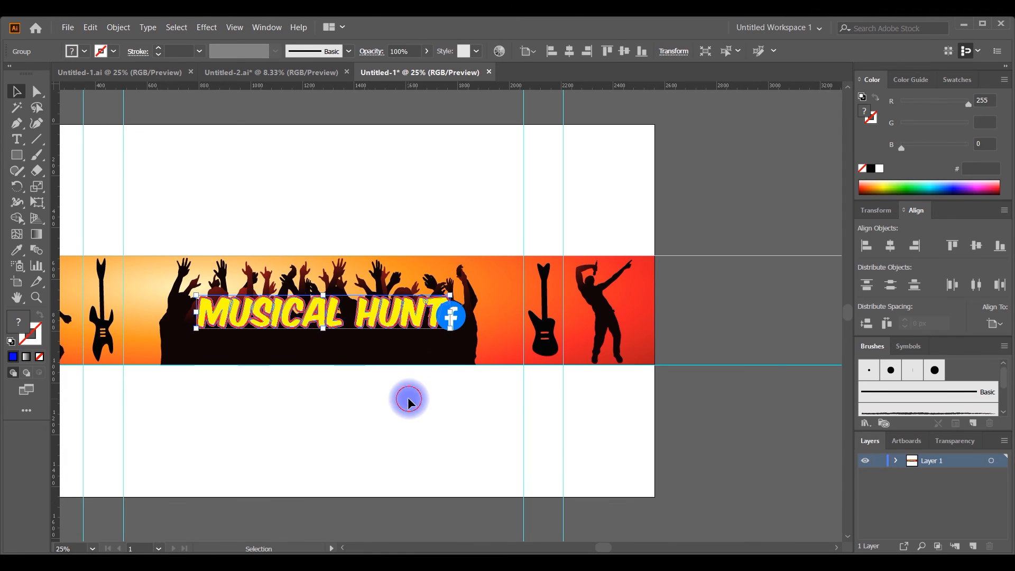
pyautogui.click(409, 401)
pyautogui.moveTo(448, 319); pyautogui.dragTo(213, 352)
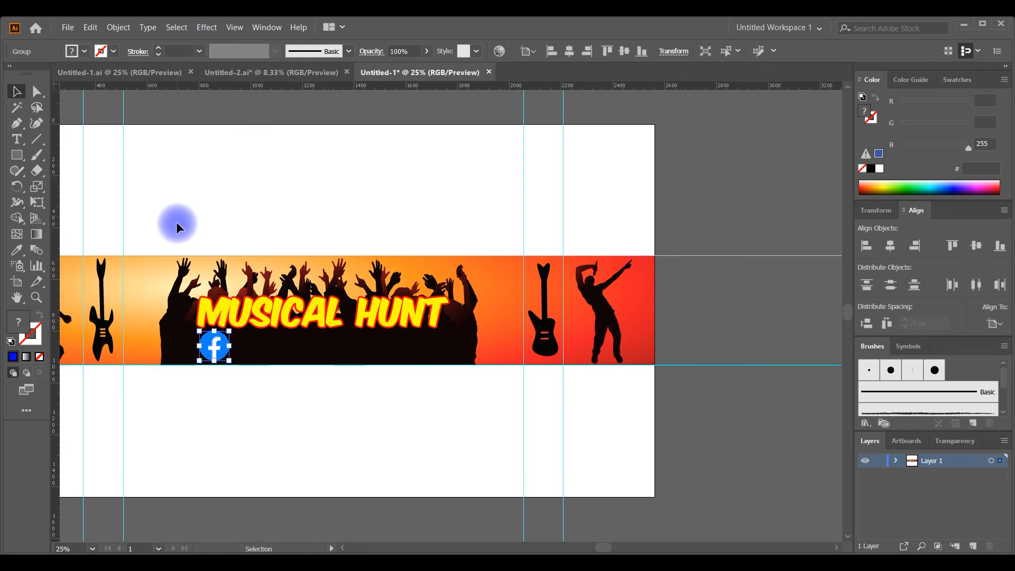
pyautogui.click(87, 172)
pyautogui.click(23, 144)
pyautogui.click(226, 330)
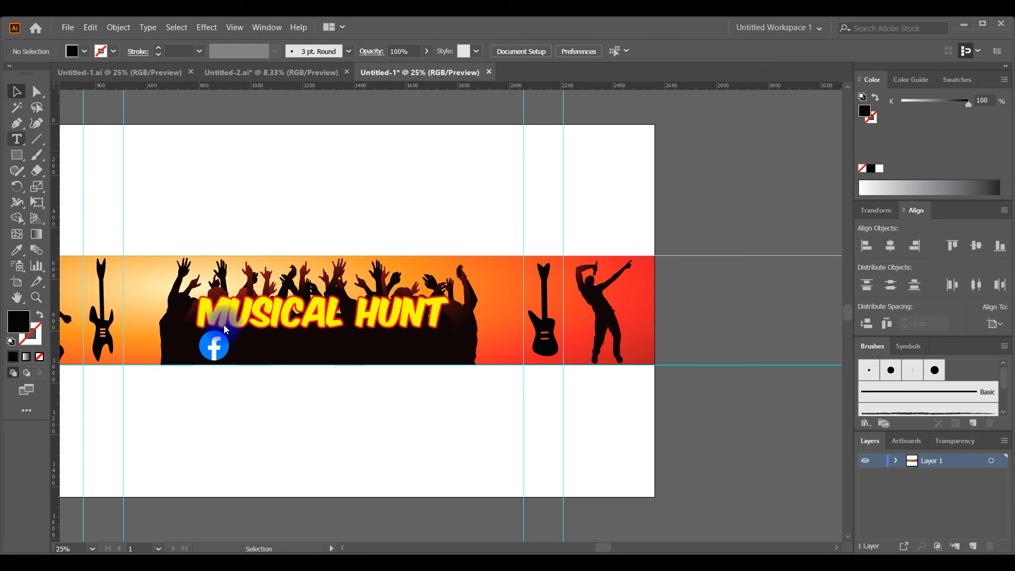
pyautogui.click(247, 347)
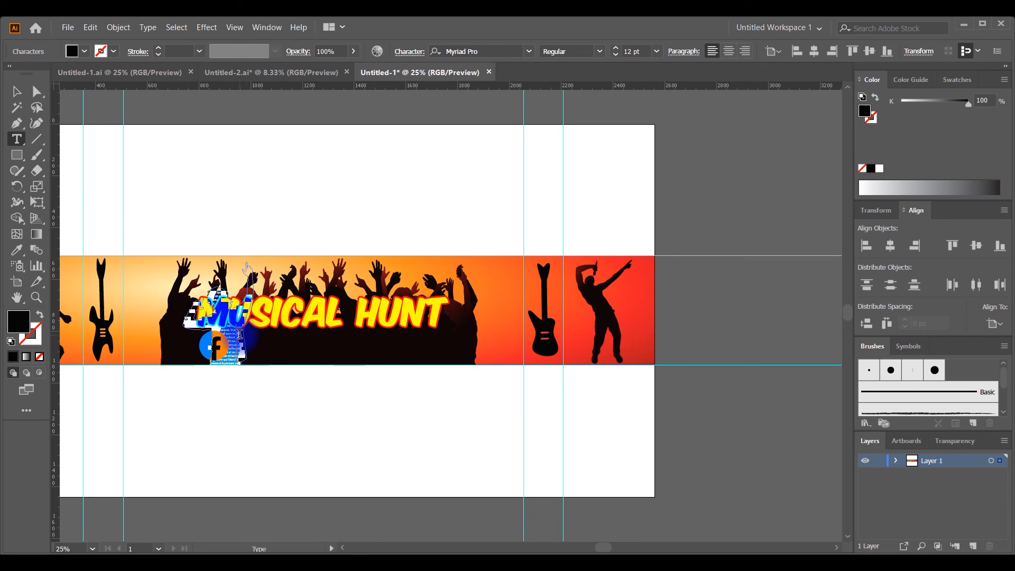
pyautogui.hotkey('ctrl', 'z')
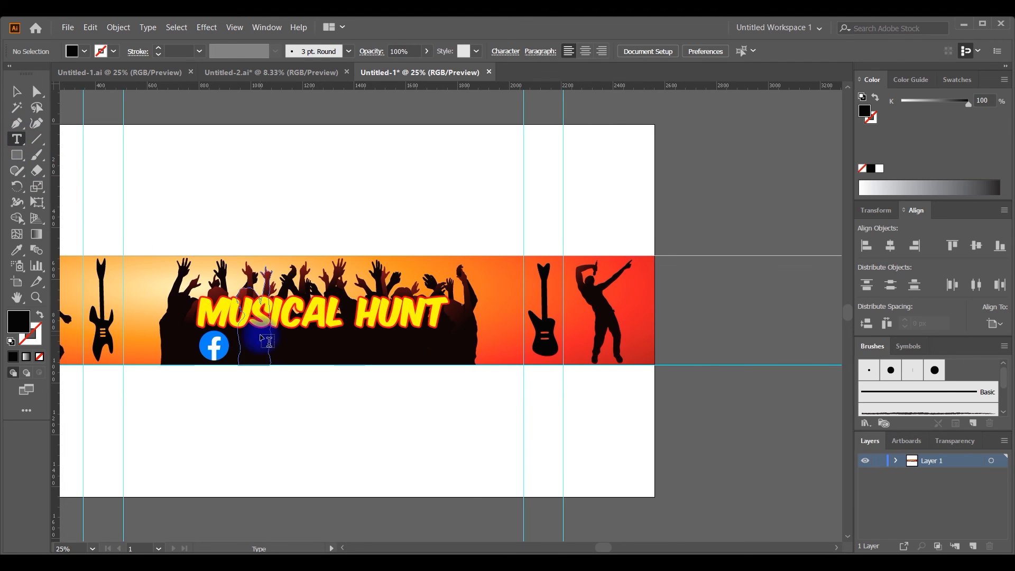
# - Add a point text on the white area below the band and scale it up to 107 pt
pyautogui.click(296, 419)
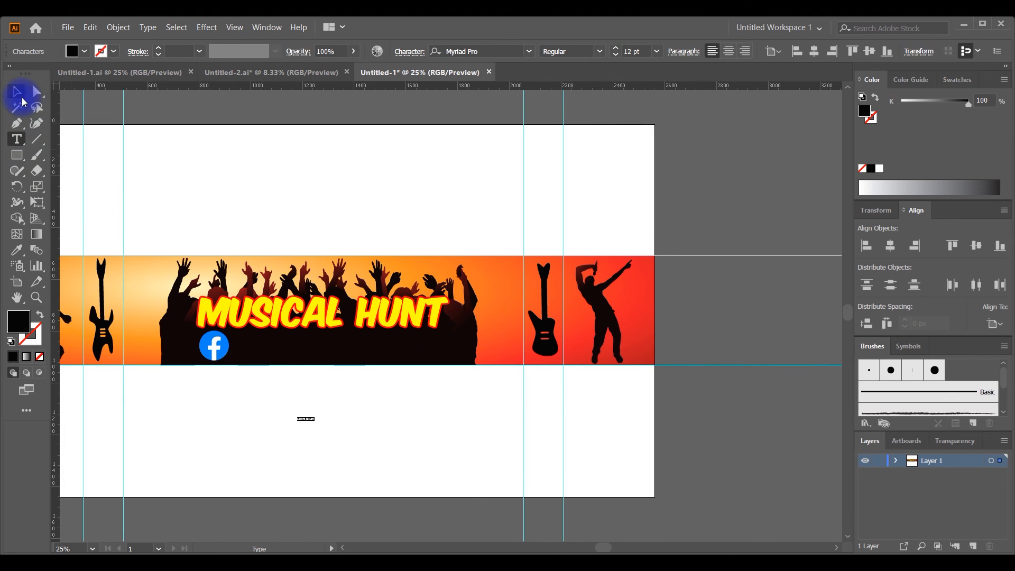
pyautogui.click(21, 98)
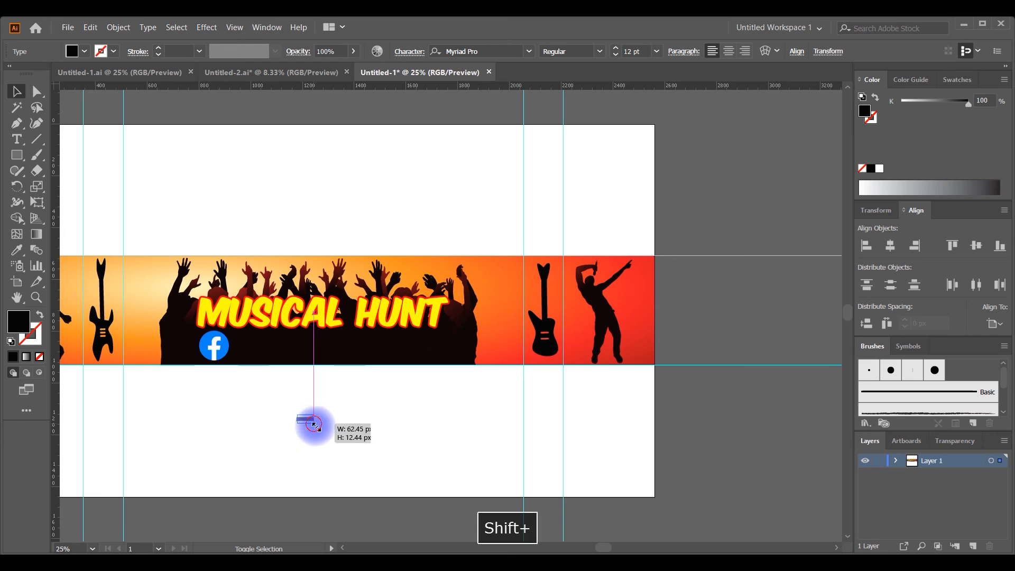
pyautogui.moveTo(314, 424); pyautogui.dragTo(457, 447)
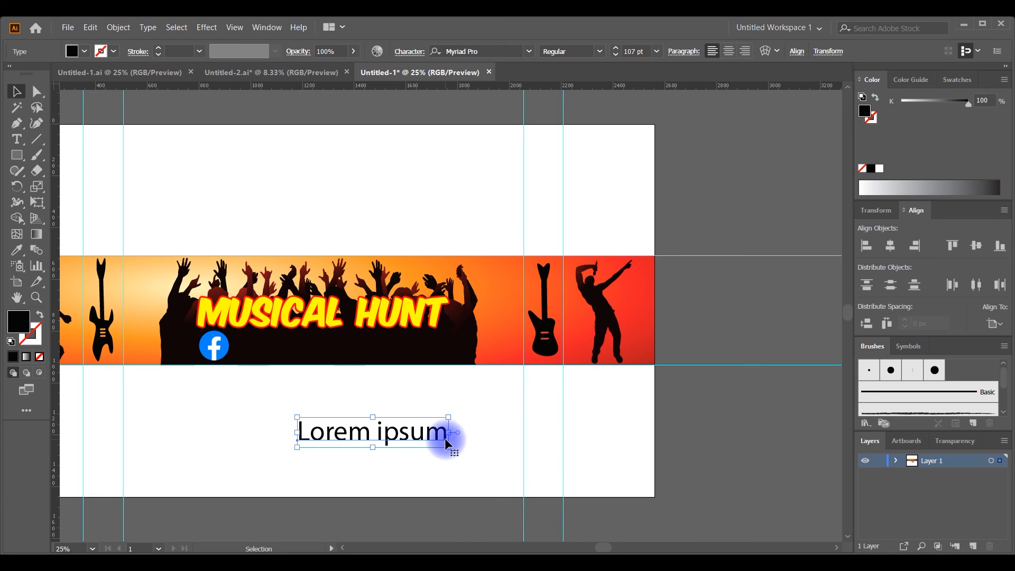
# - Replace the placeholder text below the band with "/MUSICAL HUNT"
pyautogui.doubleClick(445, 438)
pyautogui.press('BackSpace')
pyautogui.press('BackSpace')
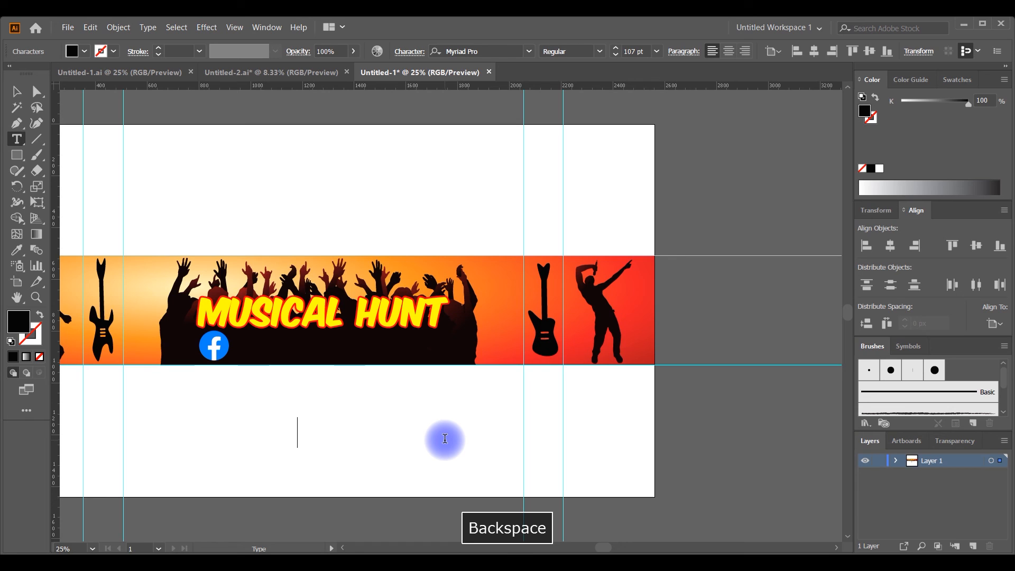
pyautogui.write('MUSICAL HUNT')
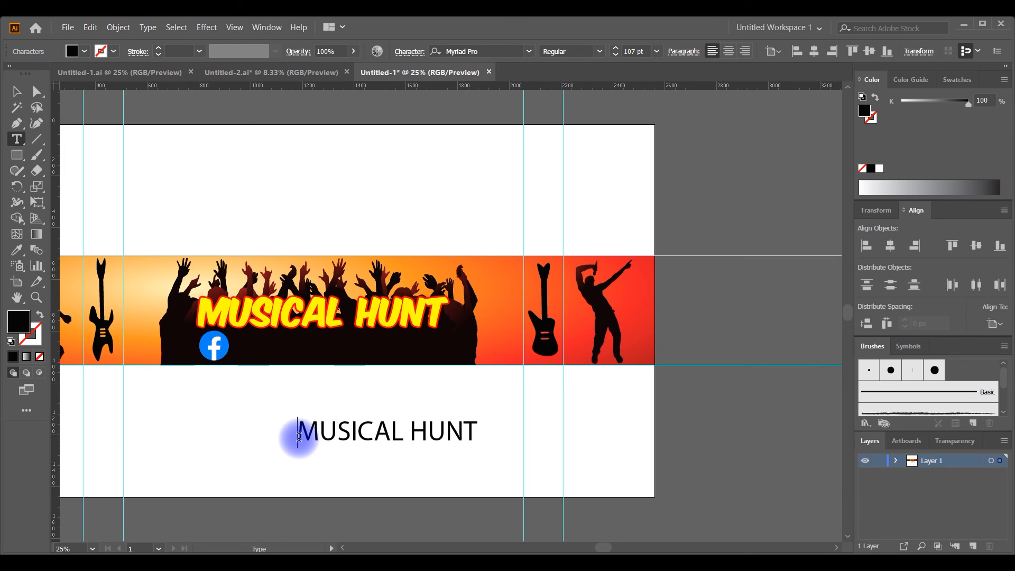
pyautogui.write('/')
pyautogui.click(17, 92)
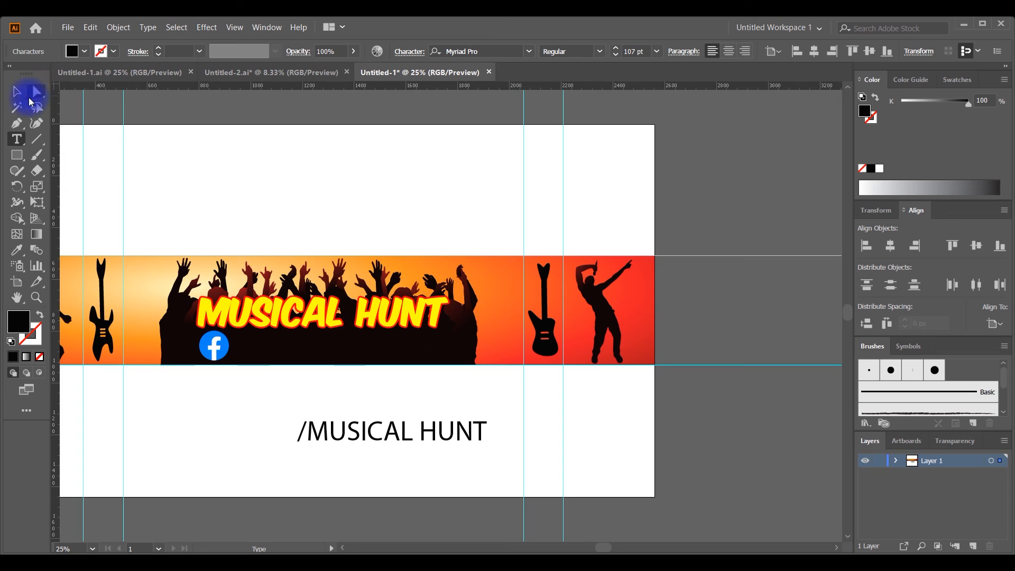
pyautogui.click(251, 196)
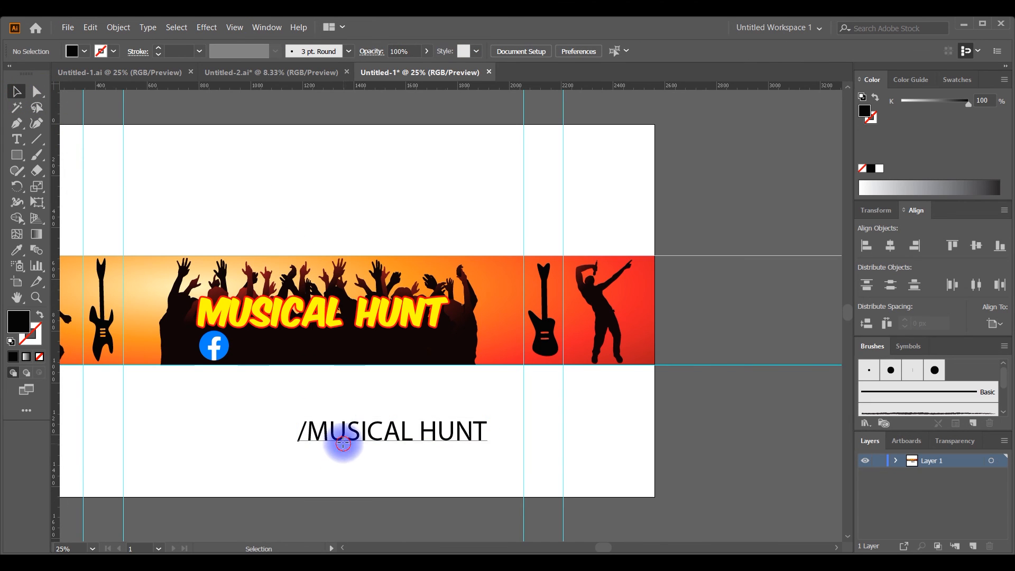
# - Move the /MUSICAL HUNT text beside the Facebook icon and set its fill to white
pyautogui.moveTo(342, 437); pyautogui.dragTo(279, 362)
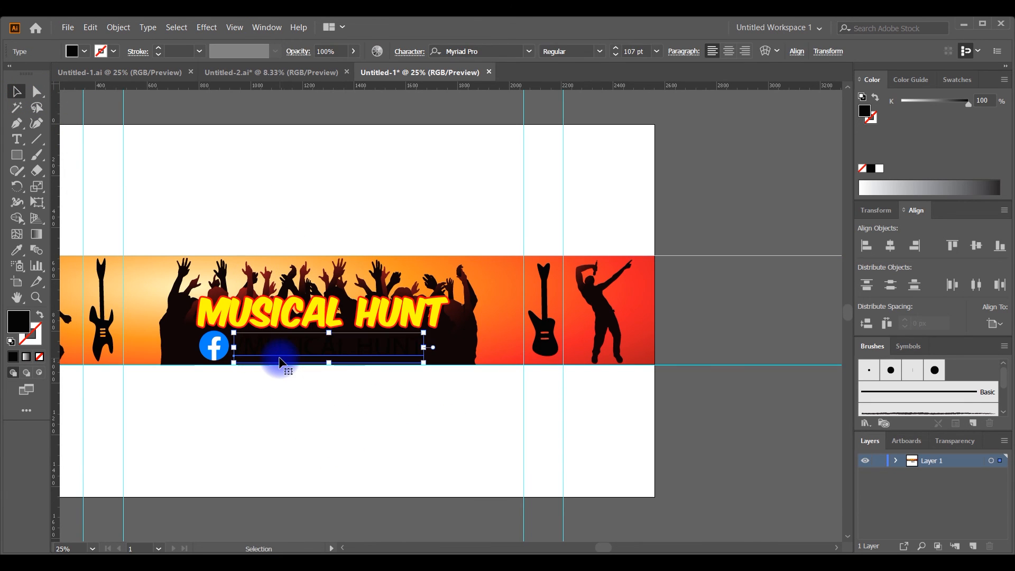
pyautogui.hotkey('ctrl', '=')
pyautogui.hotkey('ctrl', '=')
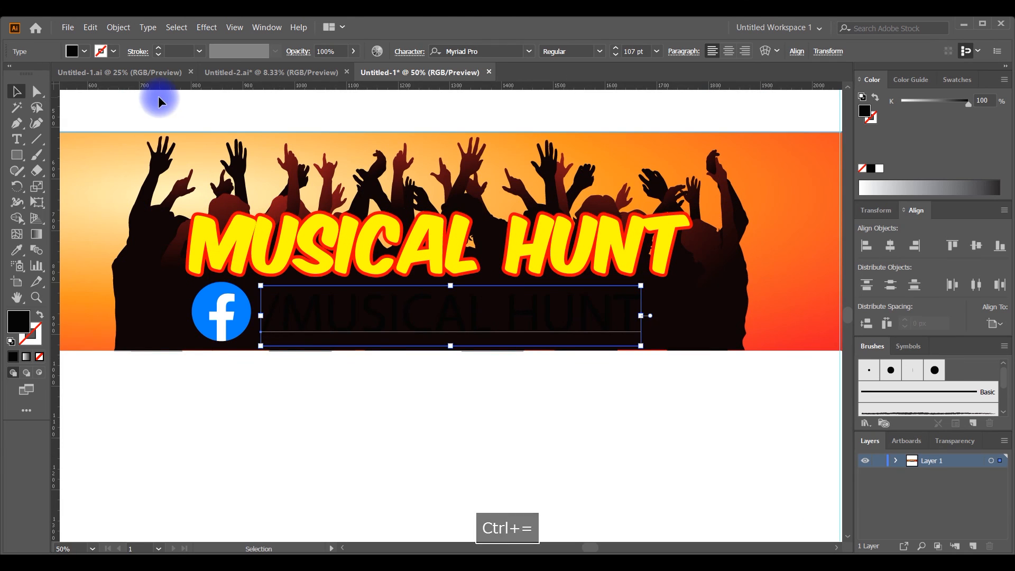
pyautogui.click(85, 52)
pyautogui.click(29, 75)
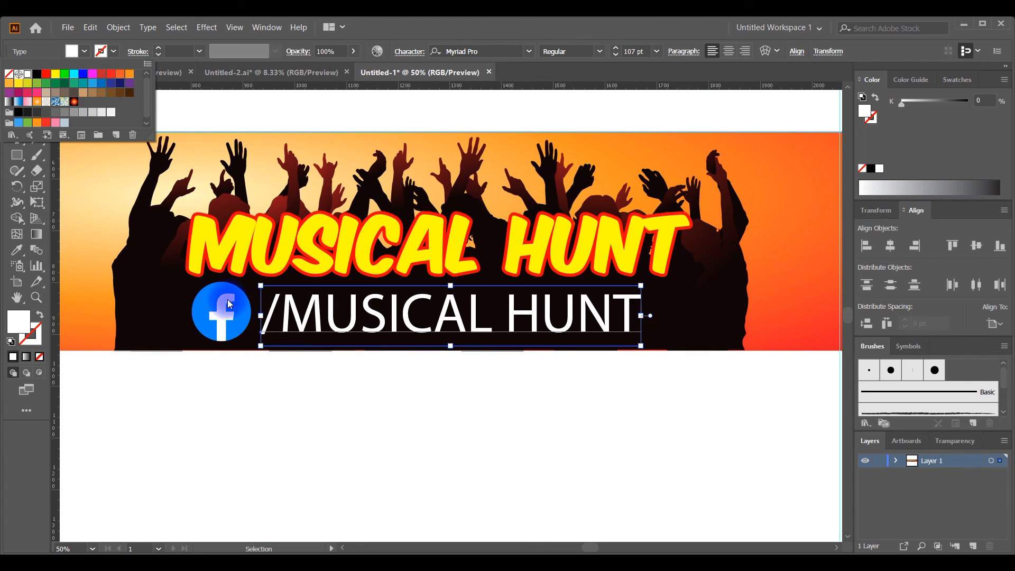
# - Scale the Facebook icon and its text down together and place them beneath the start of the title
pyautogui.keyDown('shift'); pyautogui.click(207, 305); pyautogui.keyUp('shift')
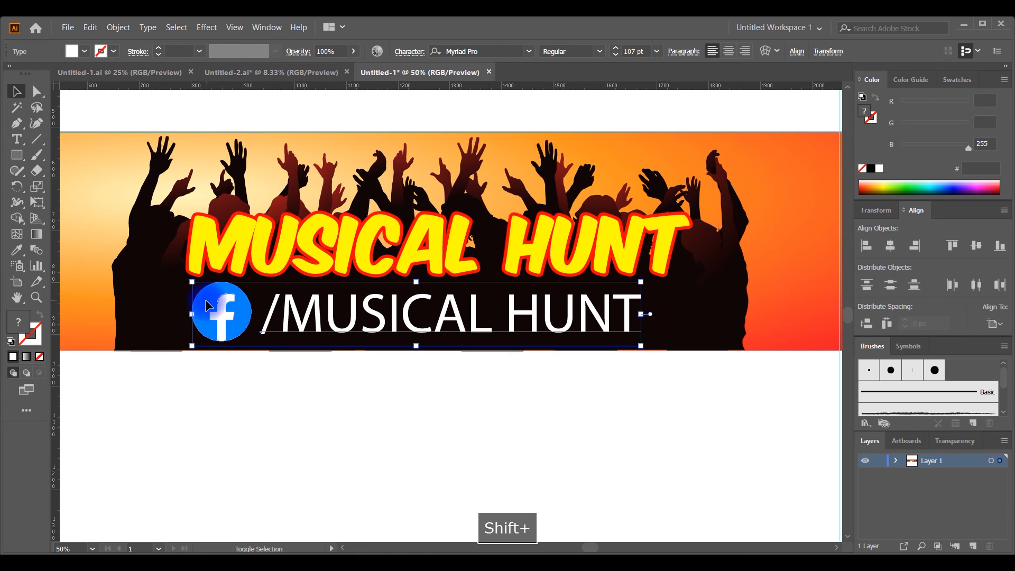
pyautogui.moveTo(192, 282); pyautogui.dragTo(318, 312)
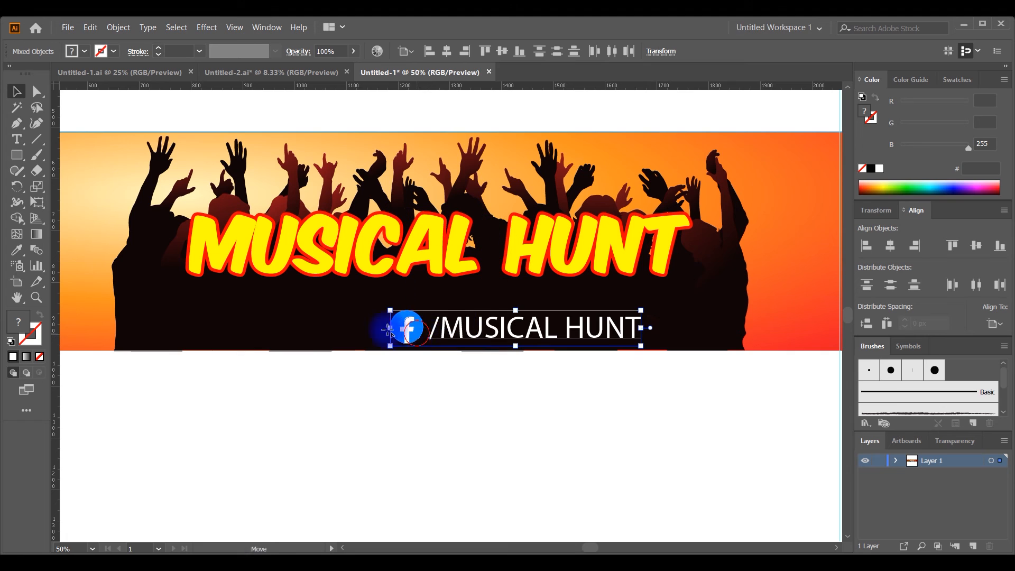
pyautogui.moveTo(389, 329); pyautogui.dragTo(212, 319)
pyautogui.hotkey('ctrl', '-')
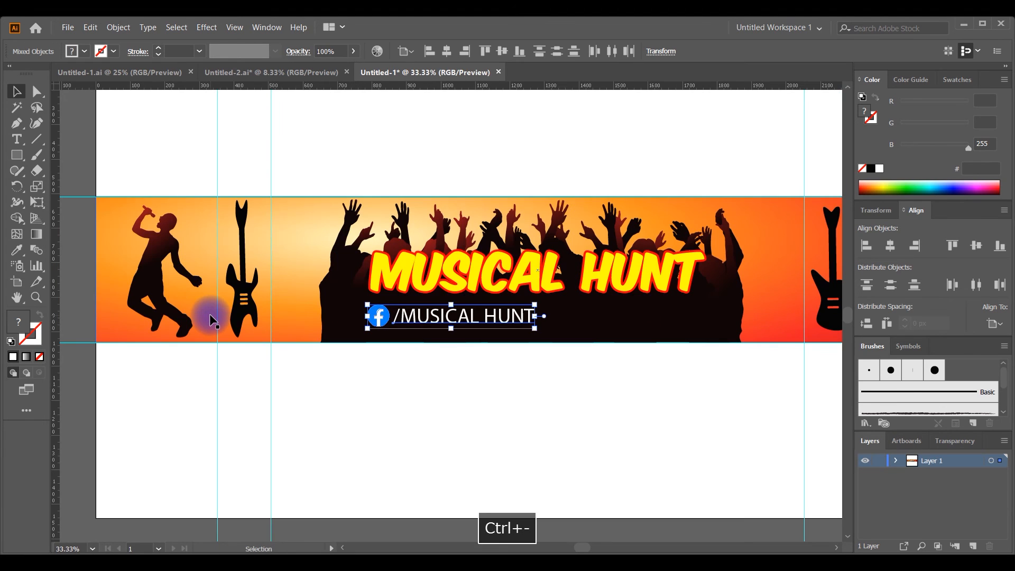
# - Group the Facebook icon with its text and move the group to the band's lower edge, just right of the left guitar
pyautogui.hotkey('ctrl', 'g')
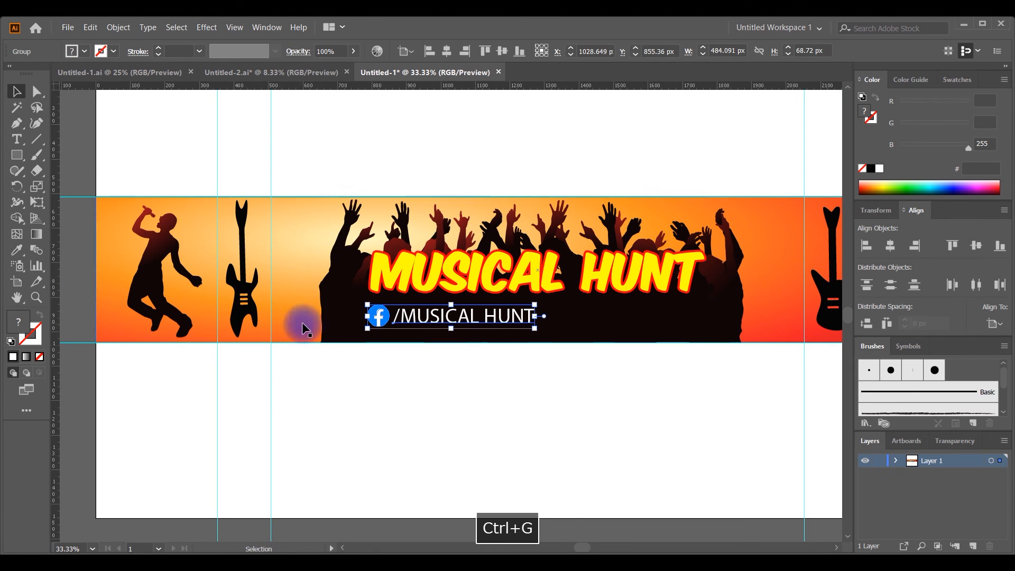
pyautogui.click(344, 377)
pyautogui.moveTo(428, 313); pyautogui.dragTo(298, 324)
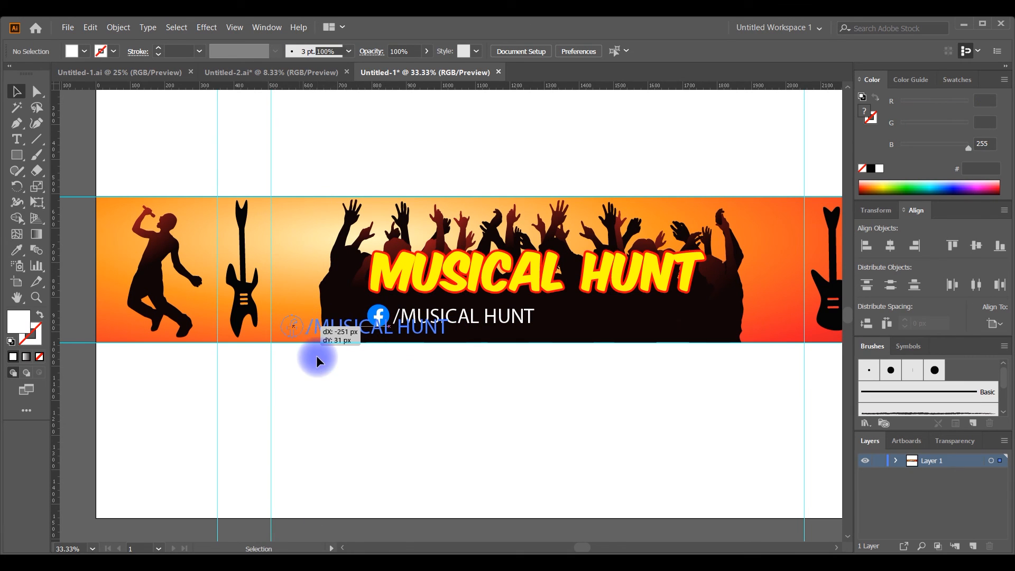
pyautogui.click(338, 401)
# - Bring the Instagram icon from Untitled-2.ai below the Facebook handle and shrink it to the Facebook icon's size
pyautogui.click(252, 76)
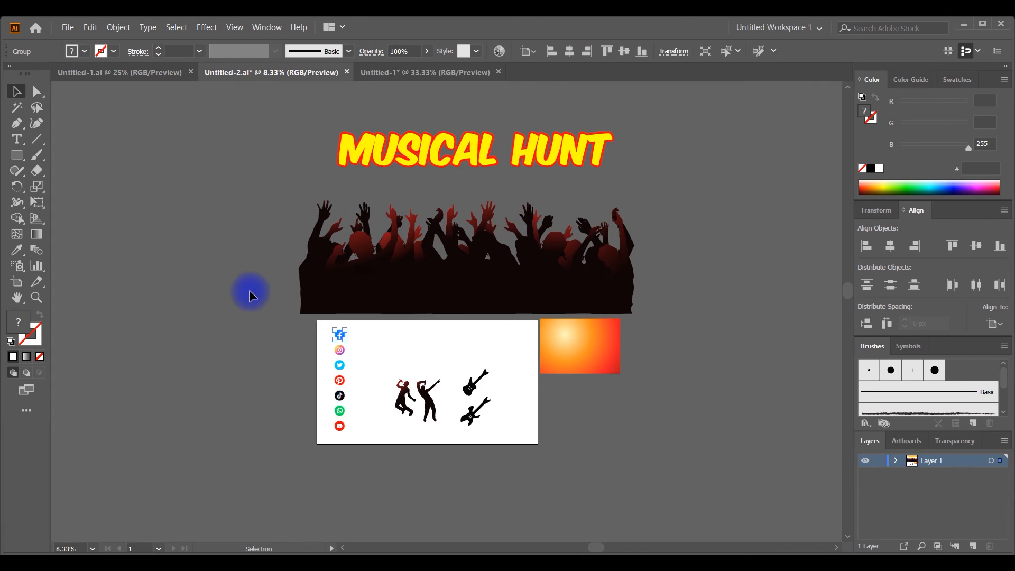
pyautogui.click(310, 350)
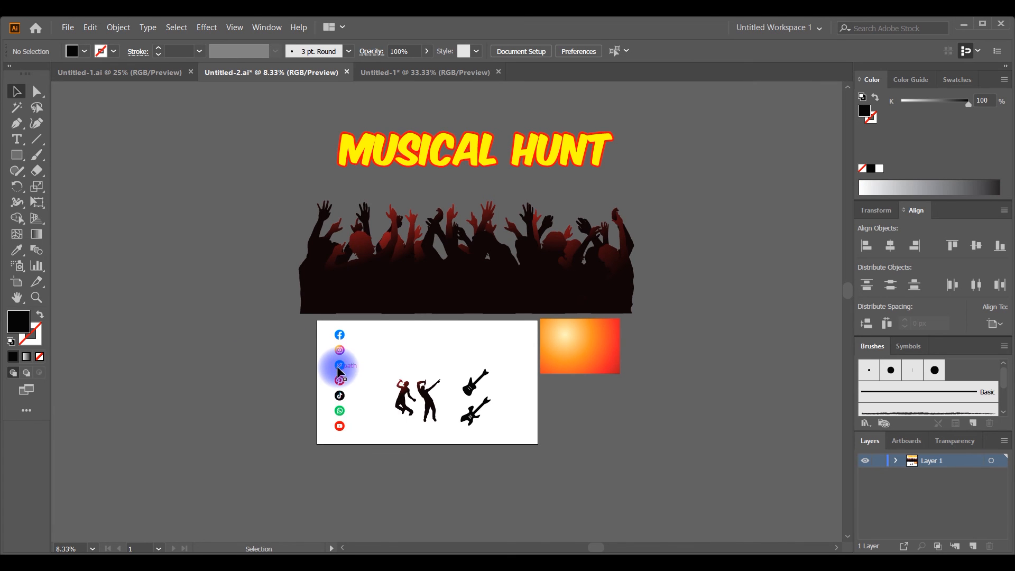
pyautogui.moveTo(339, 370); pyautogui.dragTo(445, 286)
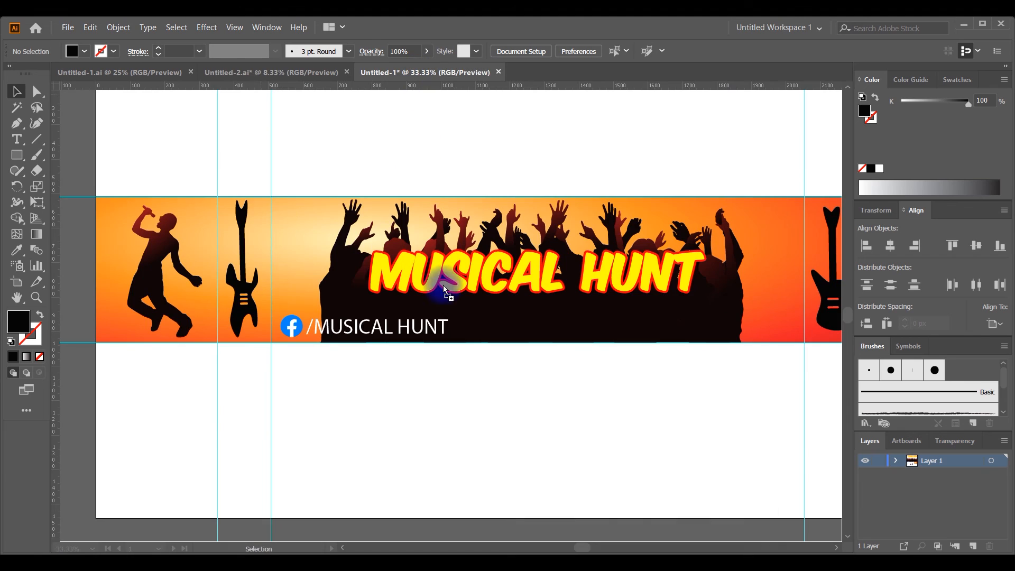
pyautogui.moveTo(449, 384); pyautogui.dragTo(284, 396)
pyautogui.click(325, 331)
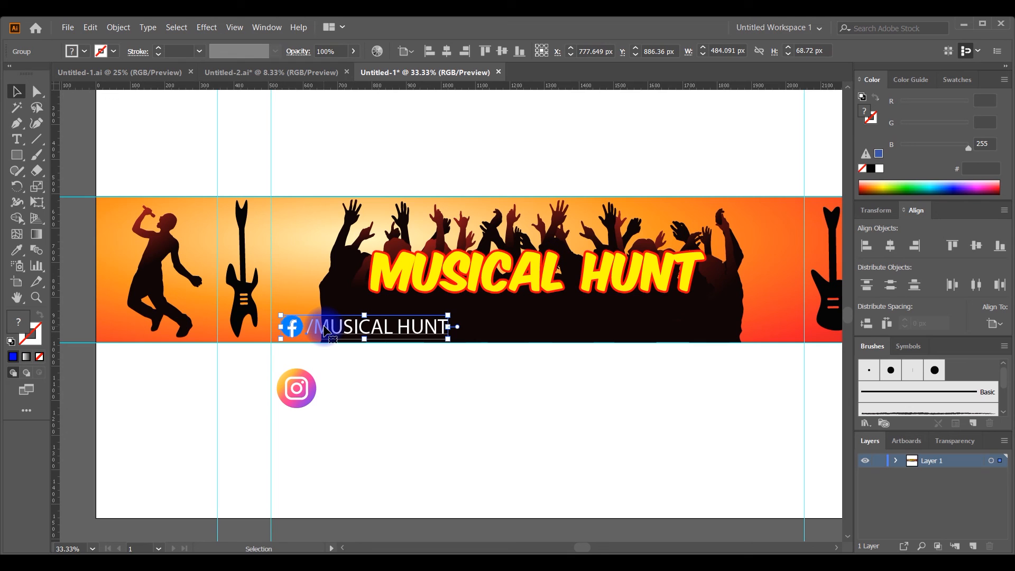
pyautogui.click(288, 383)
pyautogui.moveTo(277, 369)
pyautogui.mouseDown()
pyautogui.moveTo(301, 402)
pyautogui.moveTo(291, 384)
pyautogui.mouseUp()
pyautogui.click(334, 370)
# - Ungroup the Facebook handle and copy its /MUSICAL HUNT text beside the Instagram icon
pyautogui.rightClick(335, 337)
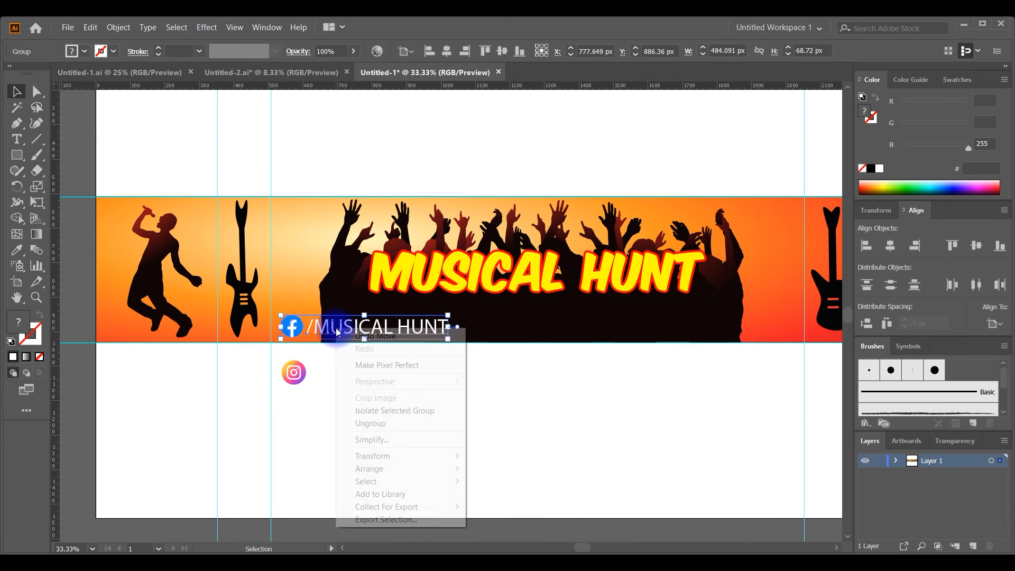
pyautogui.click(367, 421)
pyautogui.click(335, 327)
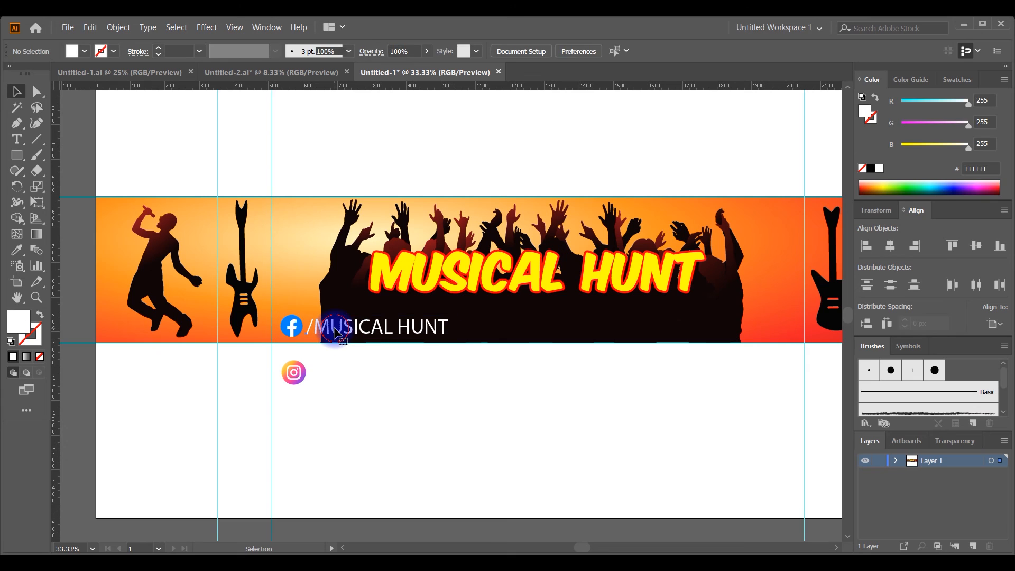
pyautogui.moveTo(336, 330); pyautogui.dragTo(341, 377)
pyautogui.click(372, 413)
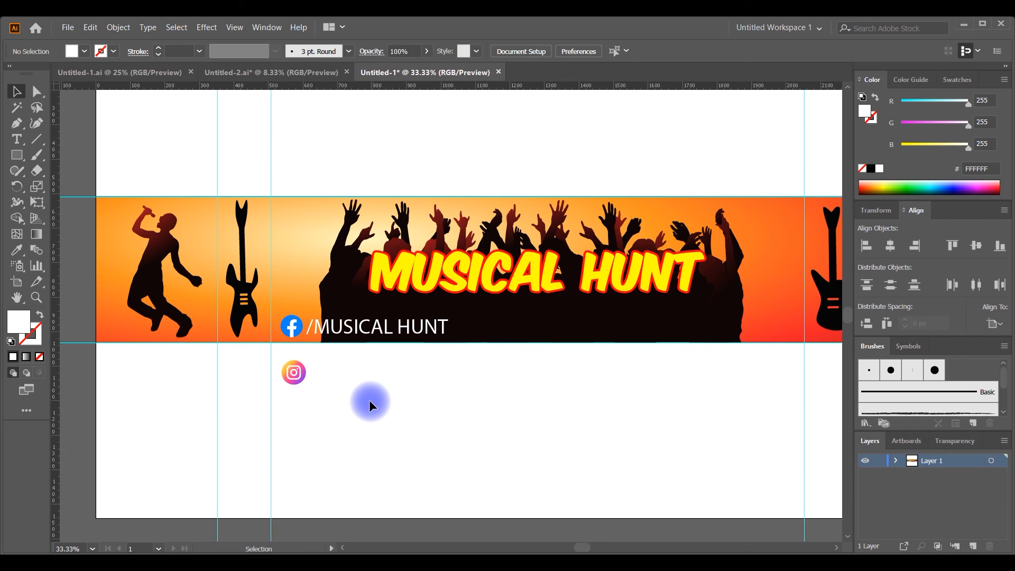
# - Group the Instagram icon with its text and place the group at the band's lower edge, just left of the right guitar
pyautogui.moveTo(406, 412); pyautogui.dragTo(637, 333)
pyautogui.rightClick(295, 369)
pyautogui.click(325, 455)
pyautogui.click(294, 392)
pyautogui.click(510, 420)
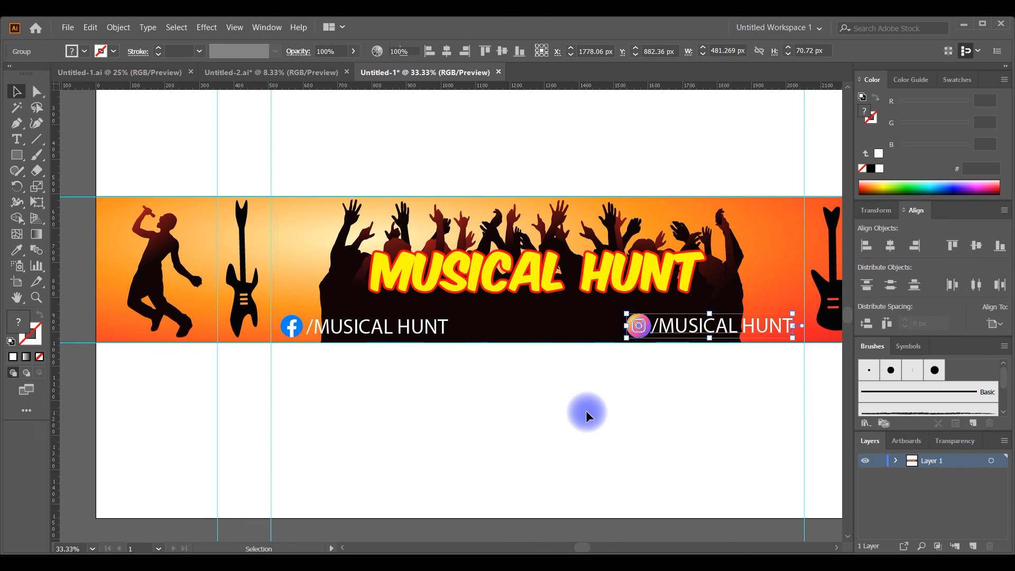
pyautogui.click(586, 411)
# - Draw a 2560 × 1440 px rectangle covering the whole artboard, with its edges matched to the artboard edges
pyautogui.hotkey('ctrl', '-')
pyautogui.hotkey('ctrl', '-')
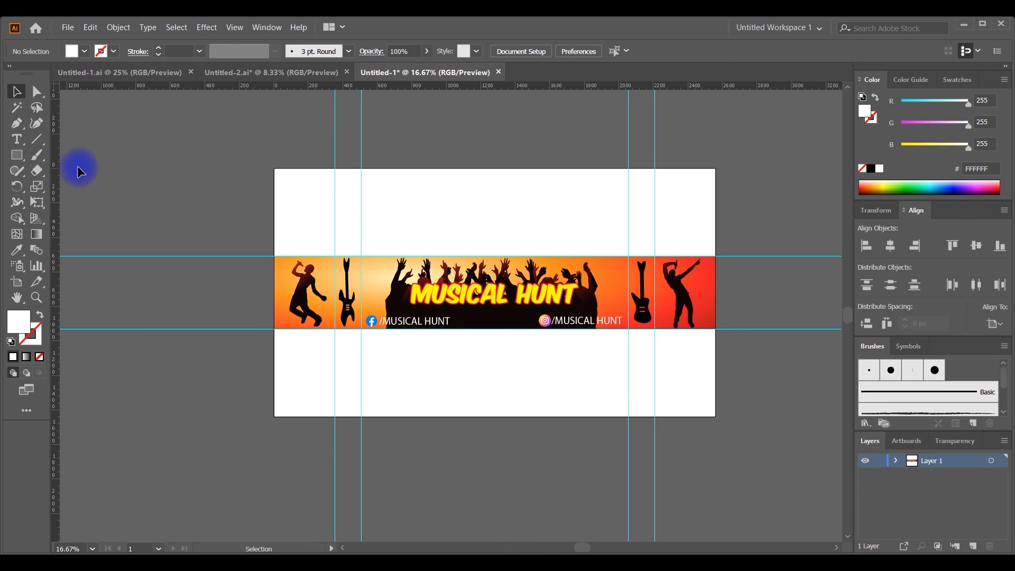
pyautogui.moveTo(19, 156); pyautogui.dragTo(79, 155)
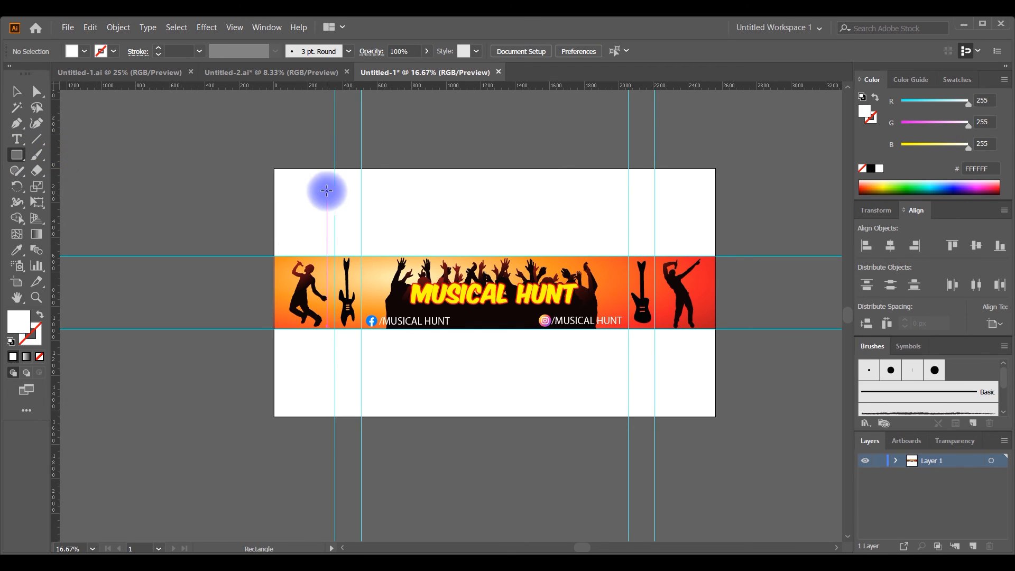
pyautogui.moveTo(277, 169); pyautogui.dragTo(716, 417)
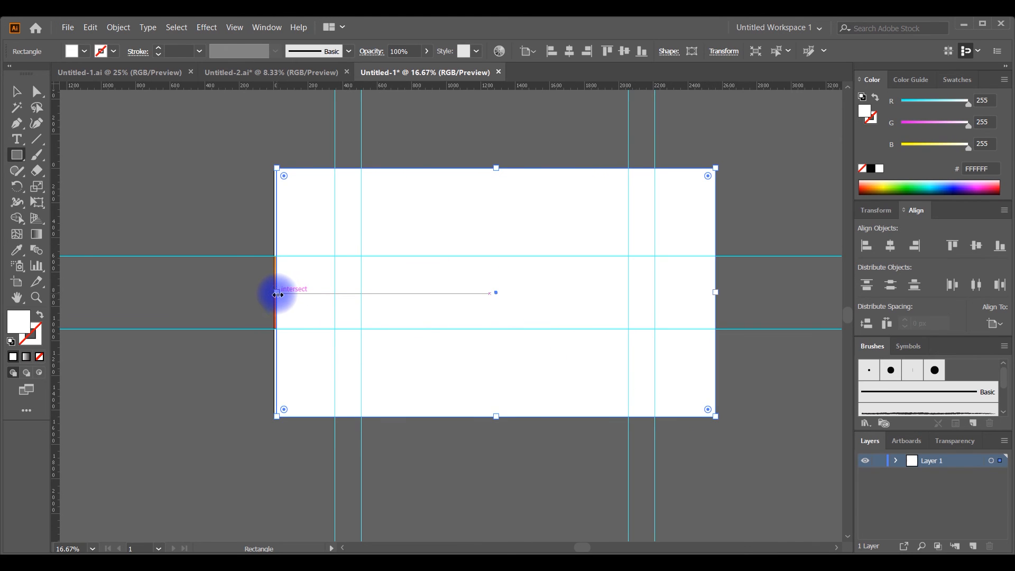
pyautogui.moveTo(277, 295); pyautogui.dragTo(273, 293)
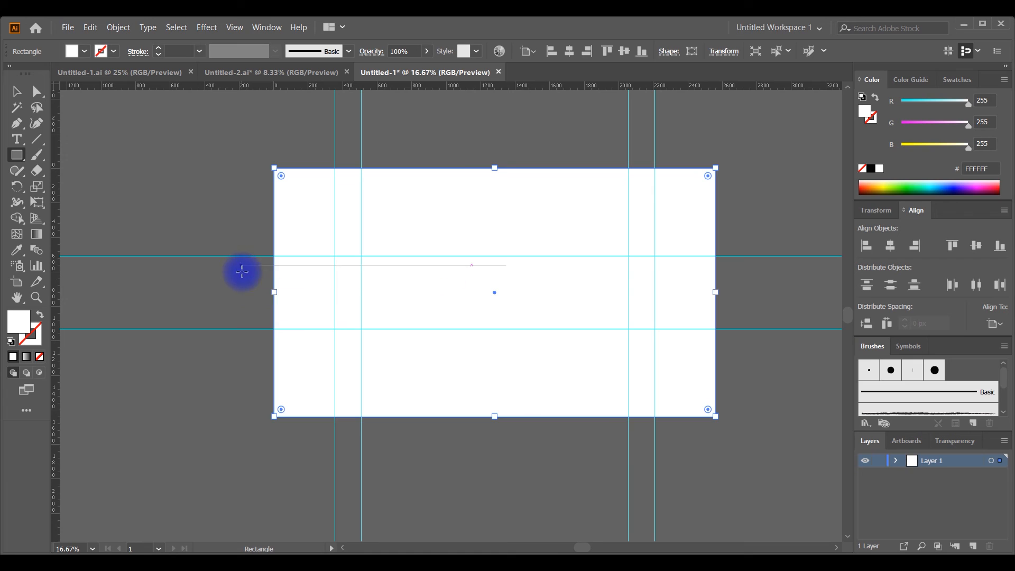
# - Fill the artboard-sized rectangle with cyan (00FFFF) and send it behind all the banner artwork
pyautogui.click(72, 51)
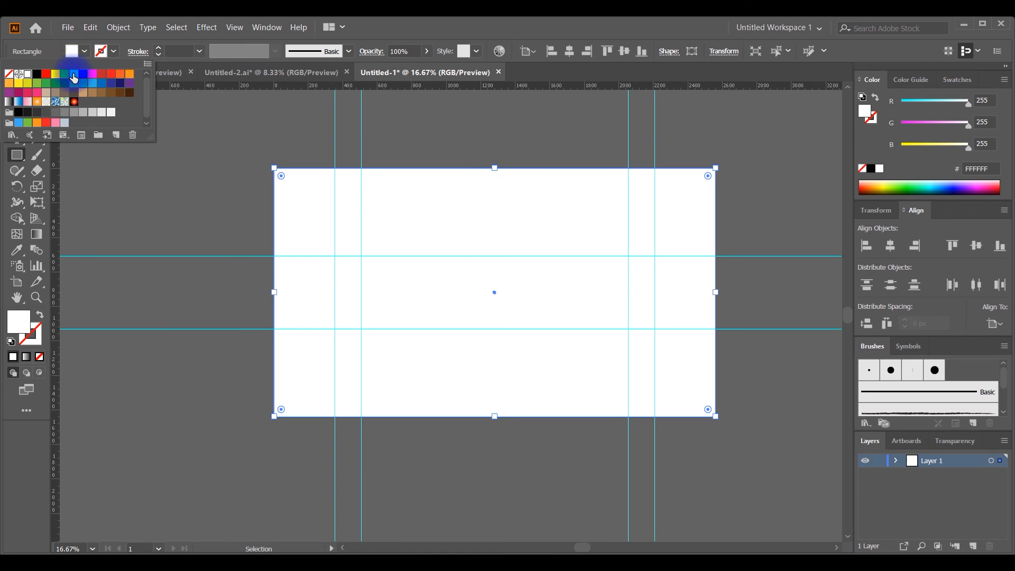
pyautogui.click(74, 79)
pyautogui.hotkey('ctrl', 'shift', '[')
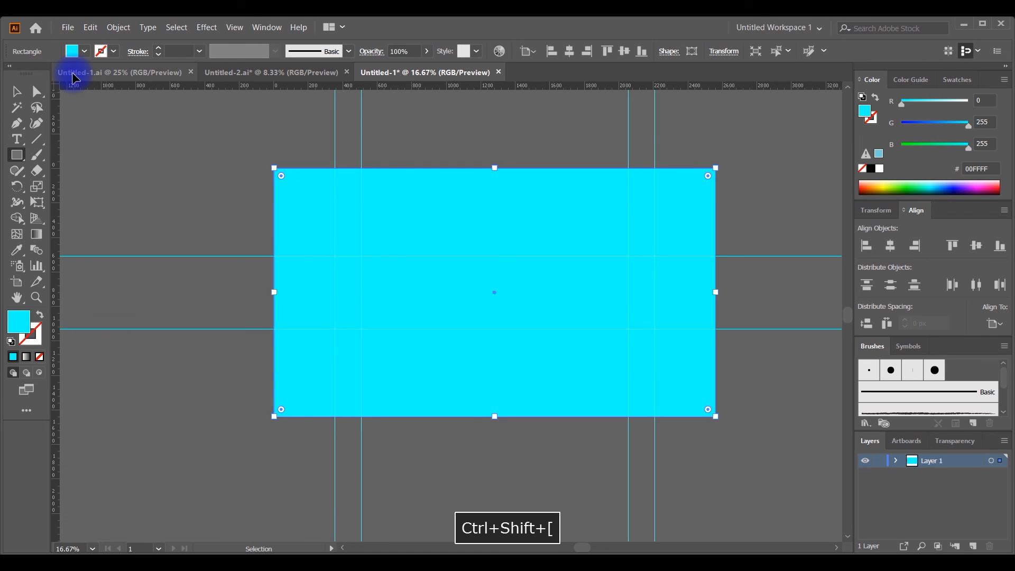
pyautogui.click(17, 92)
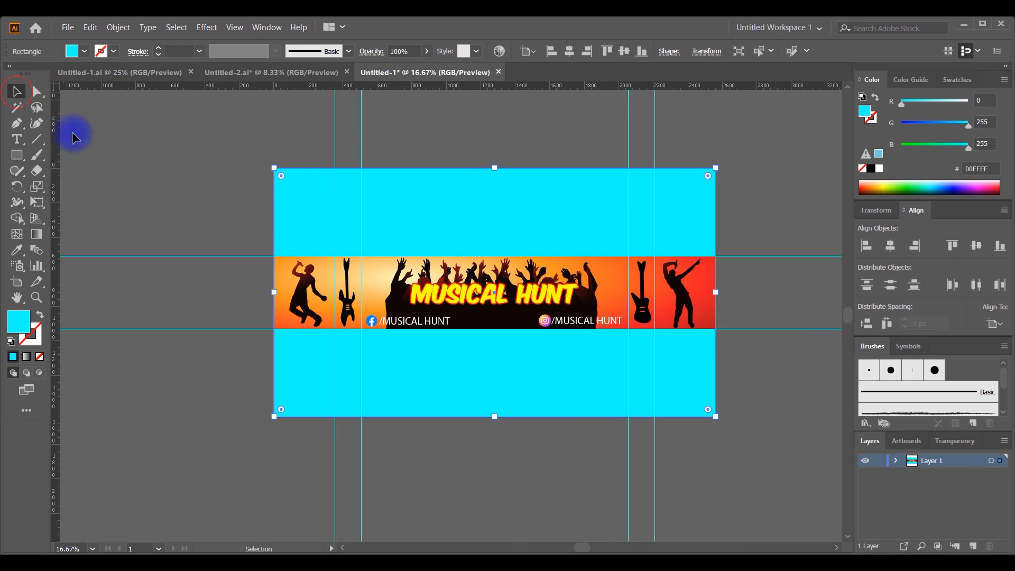
pyautogui.click(87, 142)
pyautogui.click(276, 244)
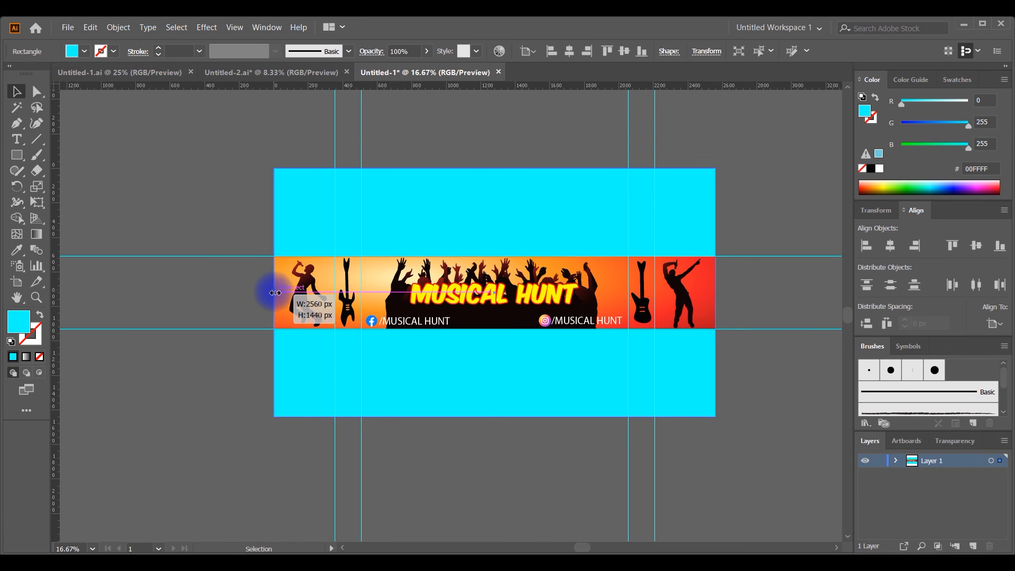
pyautogui.click(267, 214)
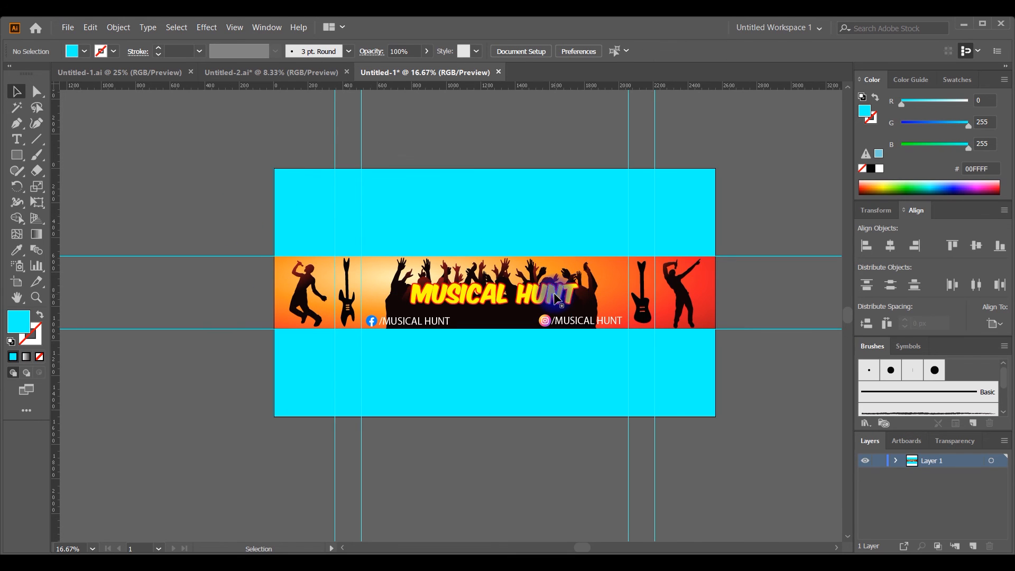
# - Enlarge the MUSICAL HUNT title to about the width of the crowd and move it down to just above the social handles
pyautogui.hotkey('ctrl', '=')
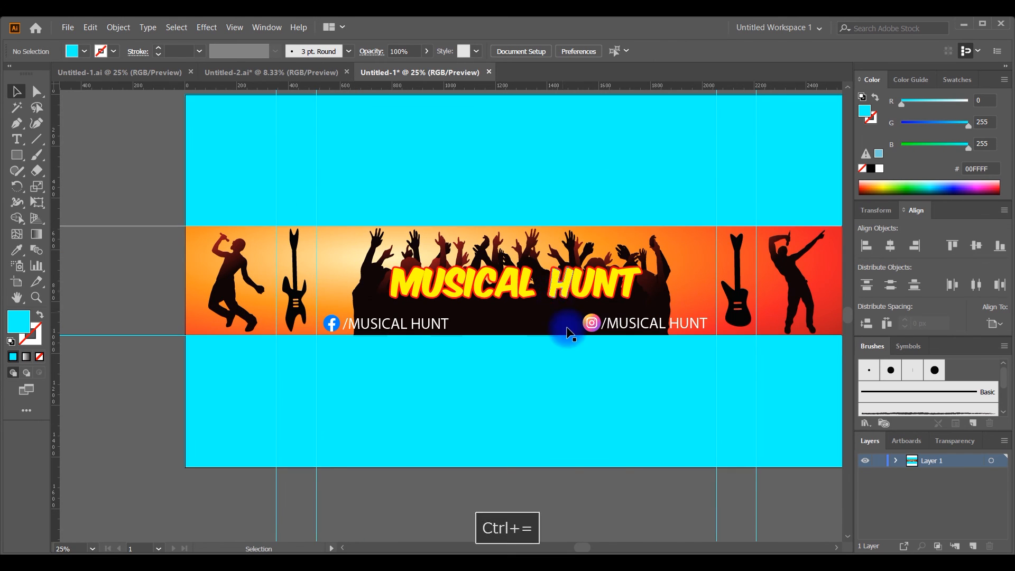
pyautogui.moveTo(585, 546); pyautogui.dragTo(597, 550)
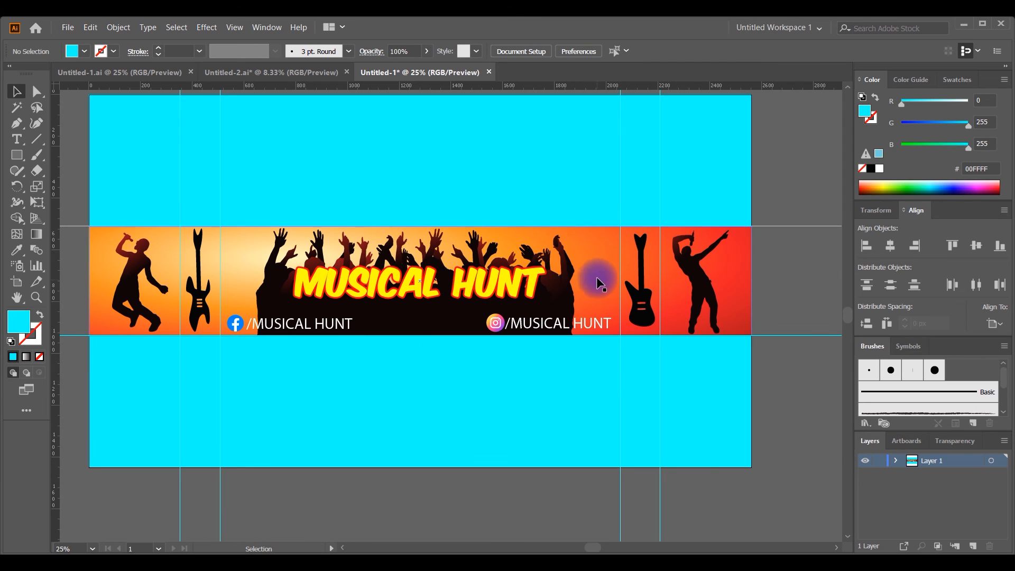
pyautogui.click(485, 288)
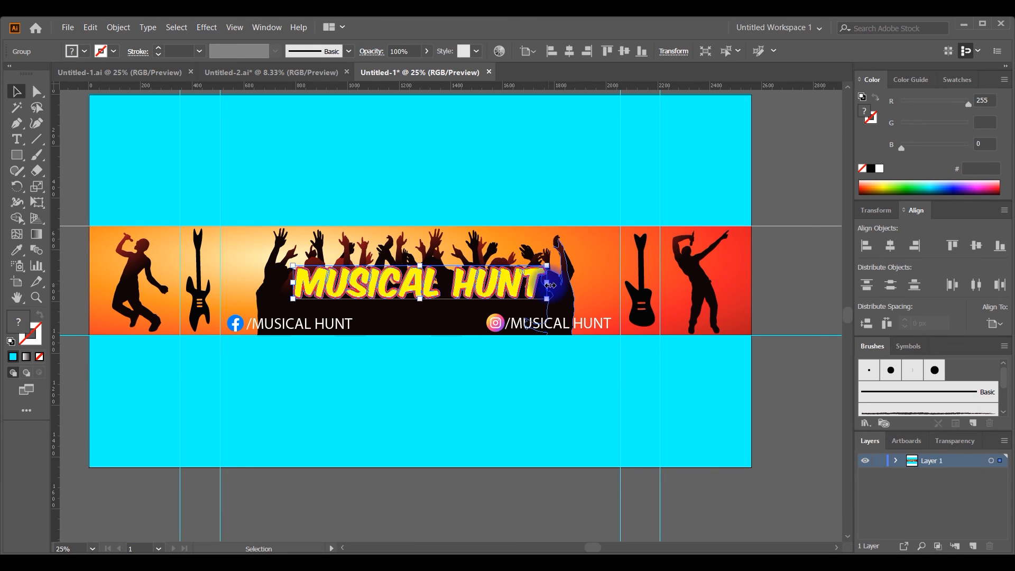
pyautogui.moveTo(550, 286); pyautogui.dragTo(578, 282)
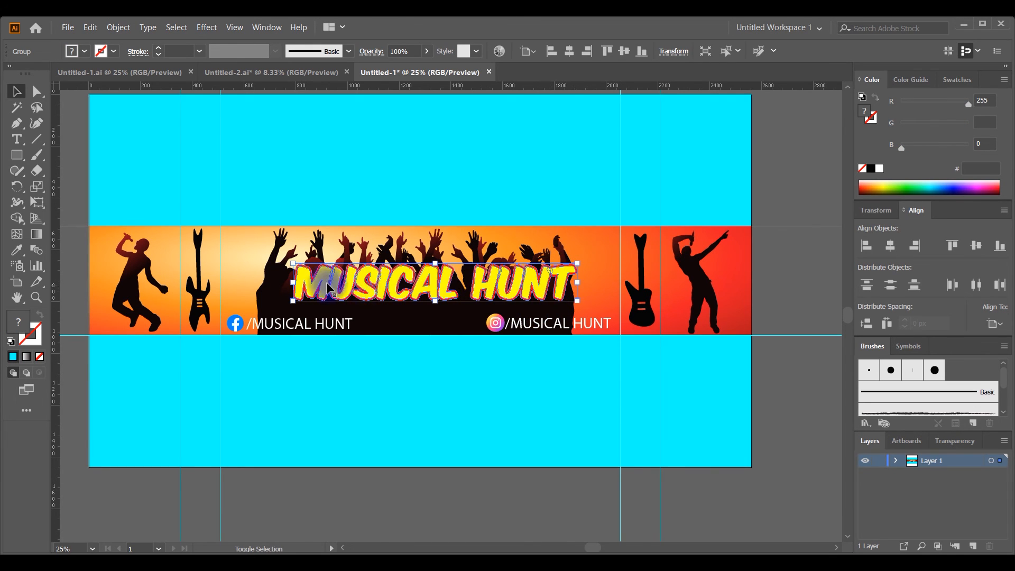
pyautogui.moveTo(294, 284); pyautogui.dragTo(265, 283)
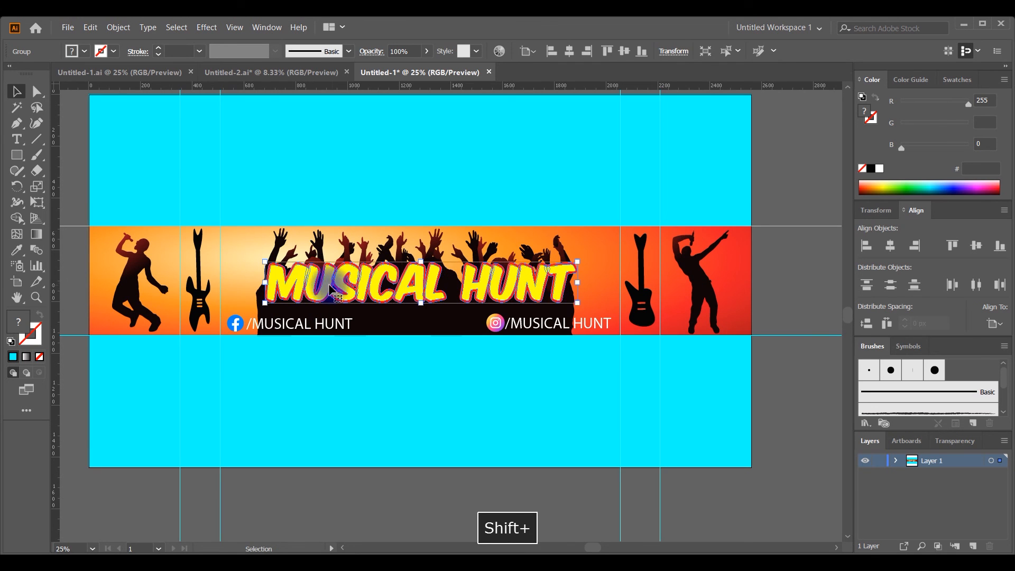
pyautogui.moveTo(340, 279); pyautogui.dragTo(328, 298)
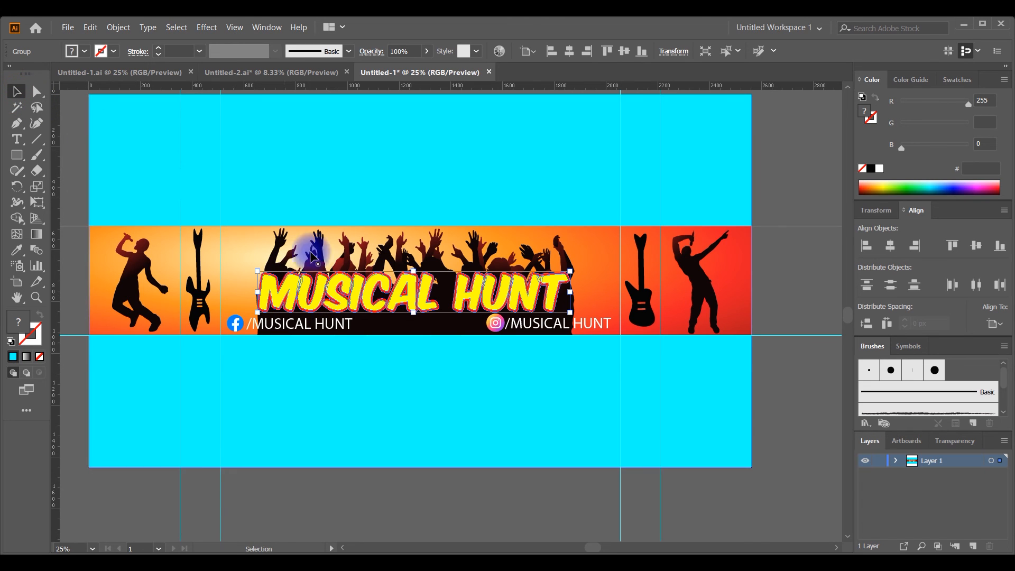
pyautogui.click(337, 292)
pyautogui.moveTo(337, 292); pyautogui.dragTo(341, 296)
pyautogui.click(387, 495)
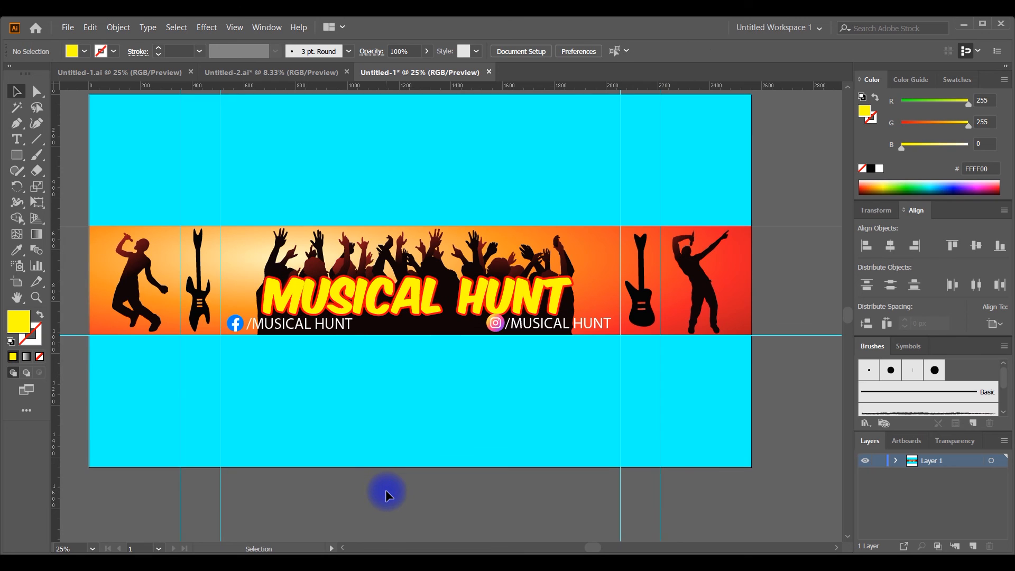
pyautogui.hotkey('ctrl', '-')
pyautogui.hotkey('ctrl', '-')
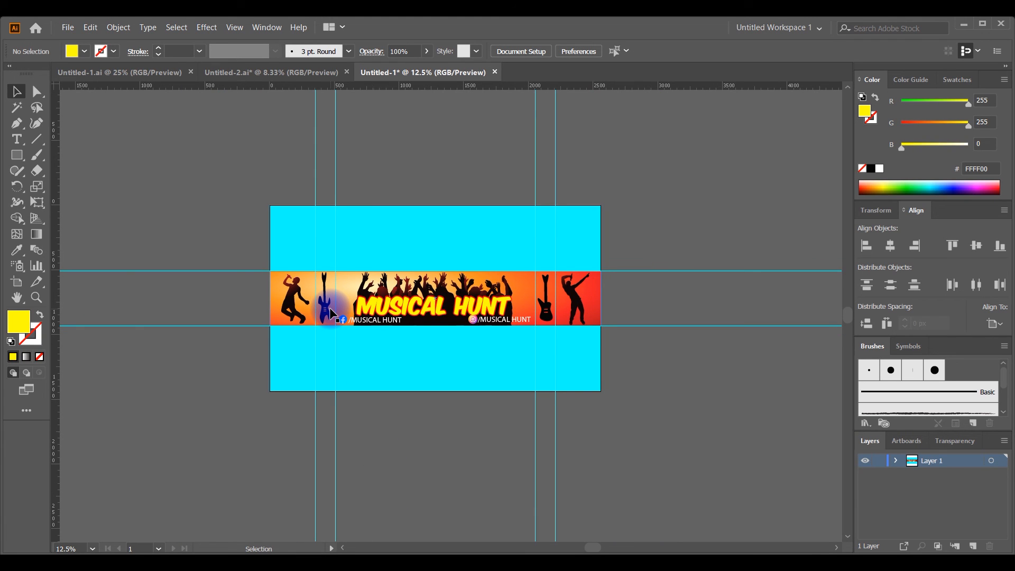
pyautogui.click(330, 314)
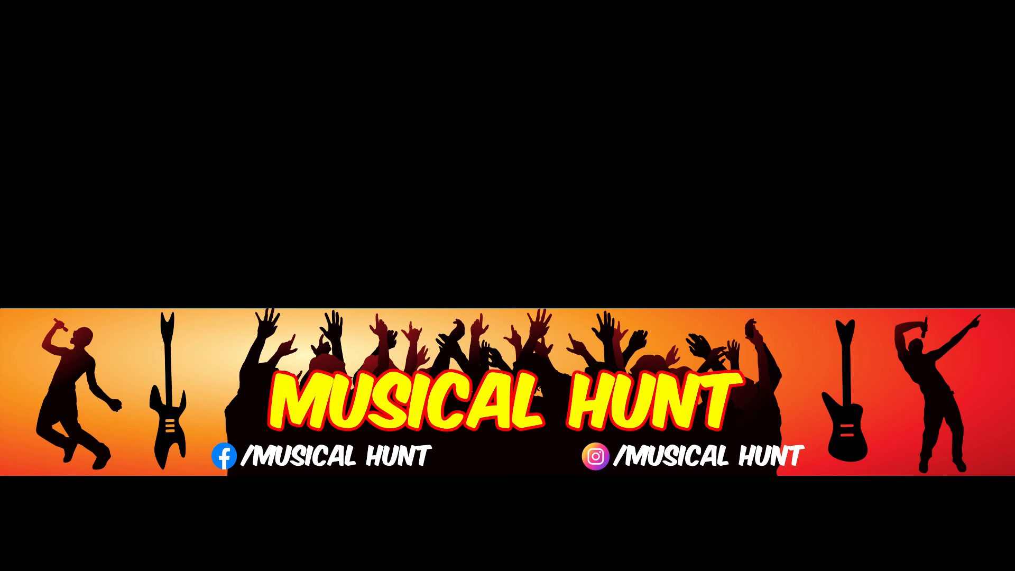